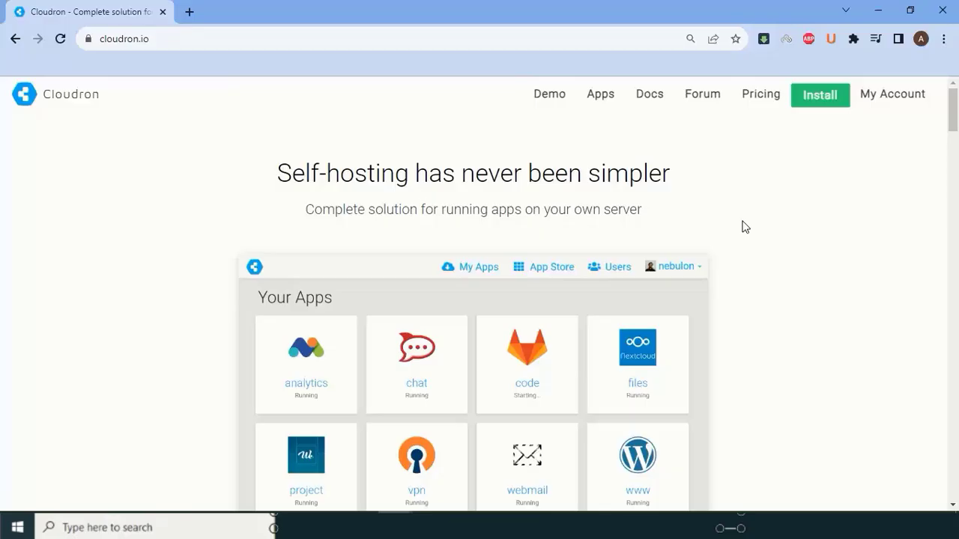
- Open the Cloudron pricing page and compare the Free $0/month and Premium $15/month plans
click(769, 103)
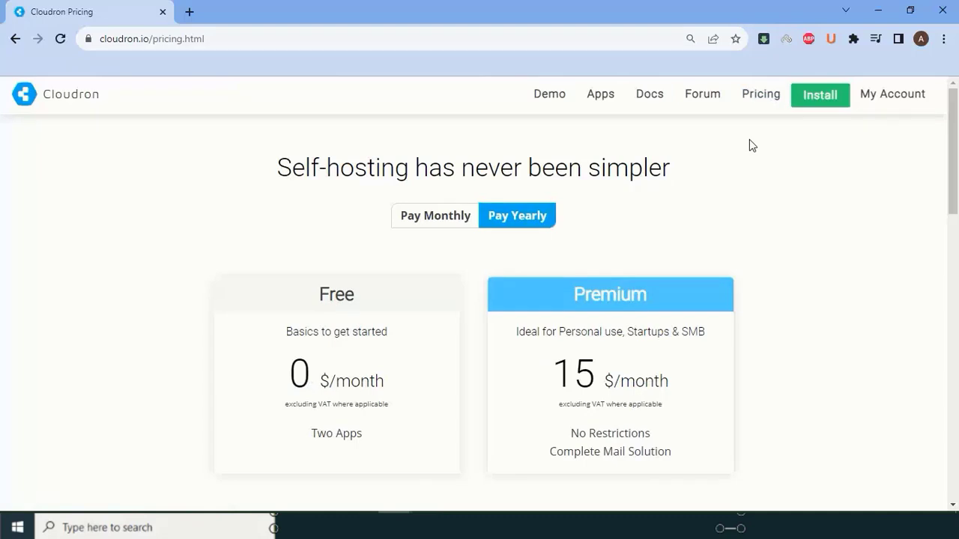
scroll(752, 145, down, 1)
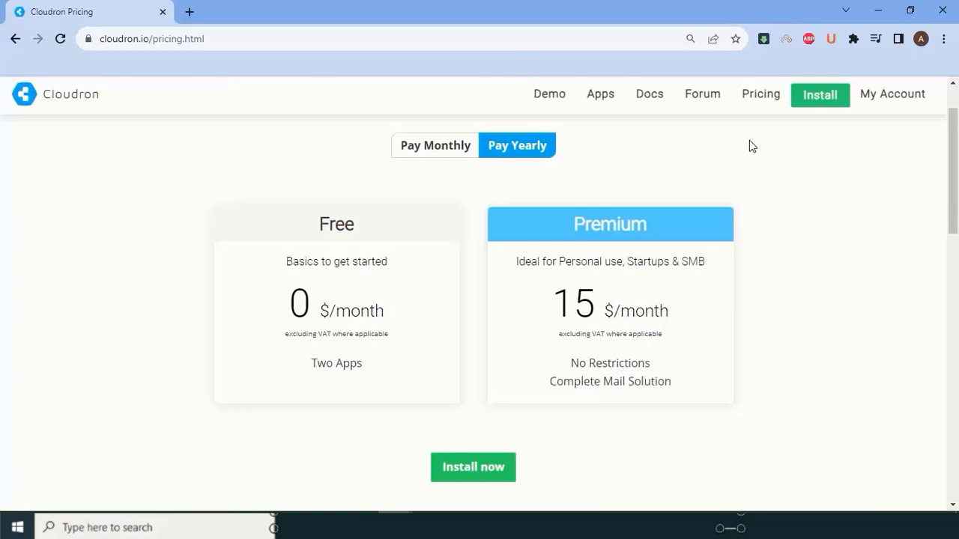
scroll(752, 145, down, 1)
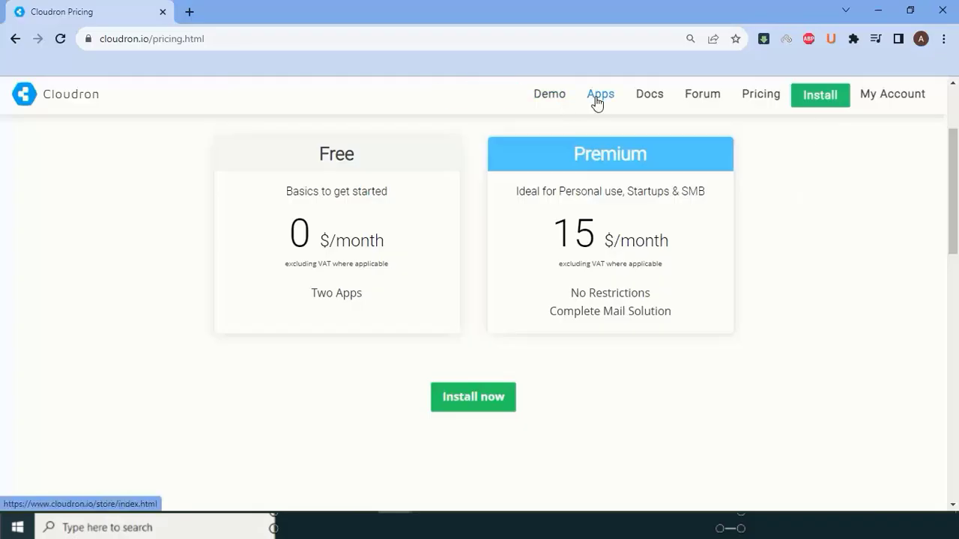
- Open the Cloudron App Store and scroll through the app listing
click(597, 98)
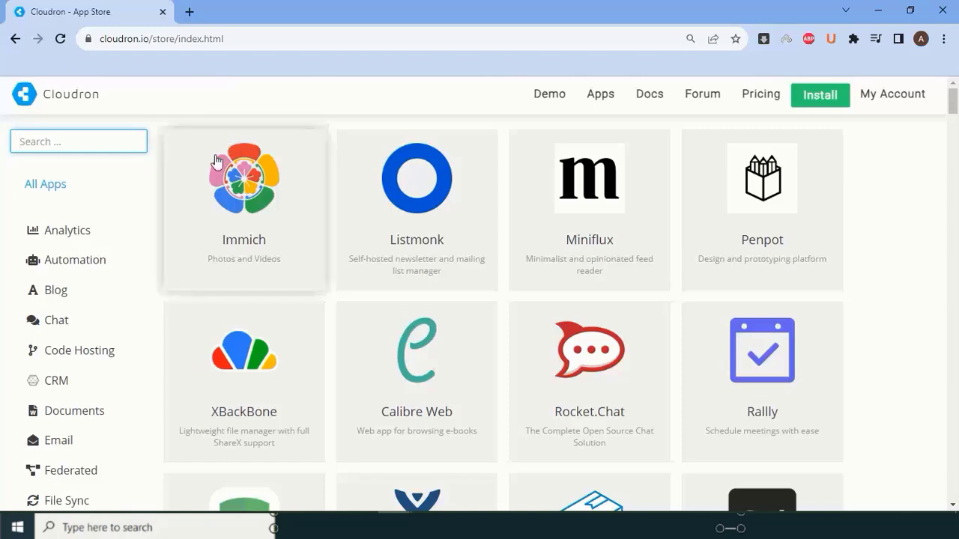
scroll(97, 239, down, 8)
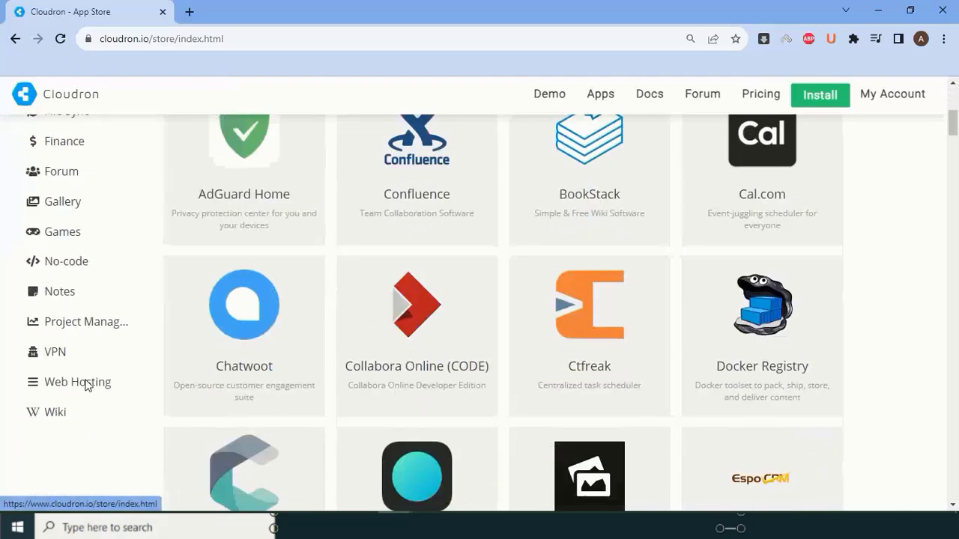
scroll(75, 318, up, 4)
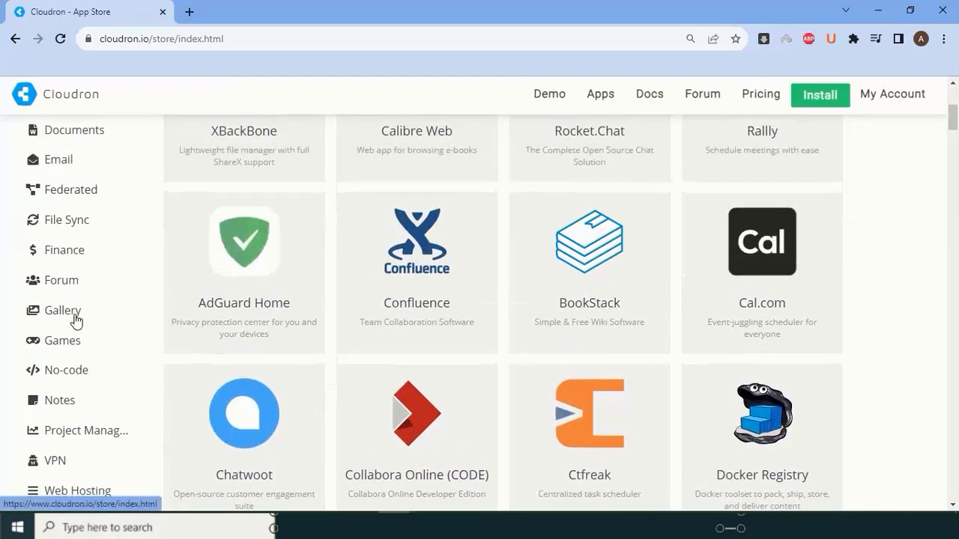
scroll(84, 247, up, 3)
- Browse the Automation, CRM and Chat categories, then filter to Web Hosting apps
click(88, 188)
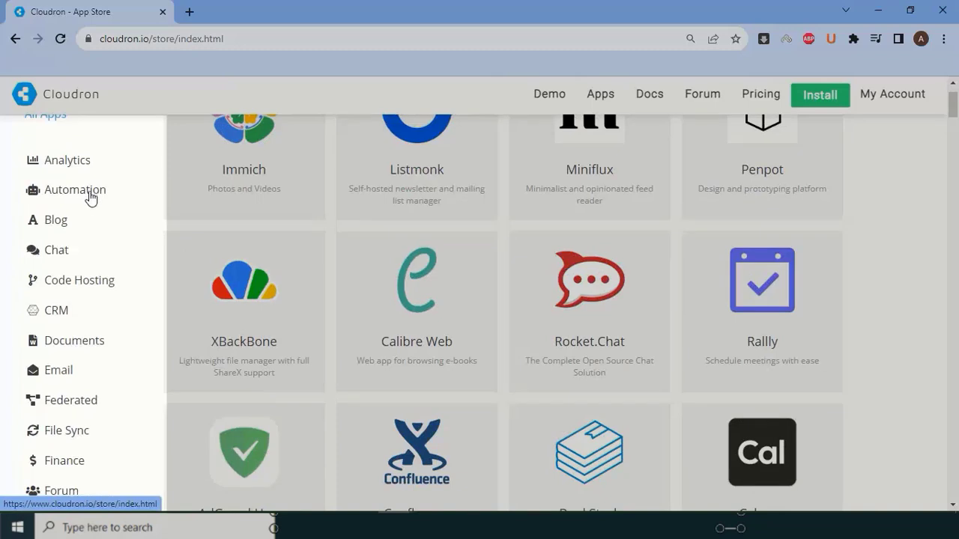
click(51, 312)
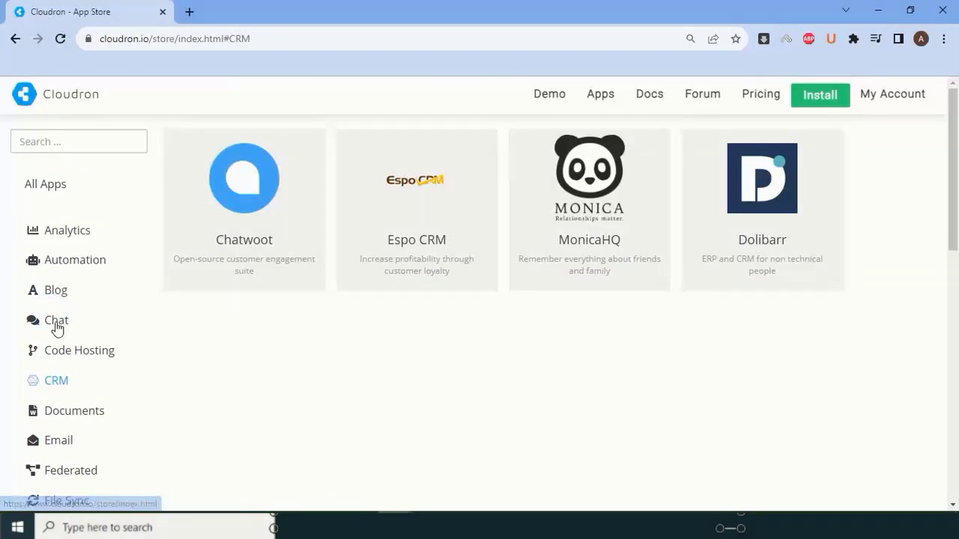
click(39, 327)
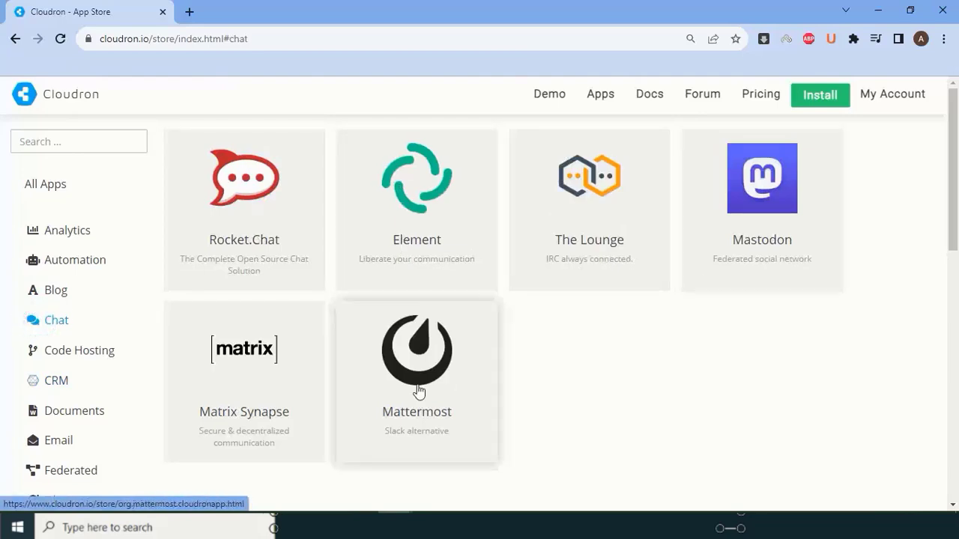
scroll(82, 355, down, 6)
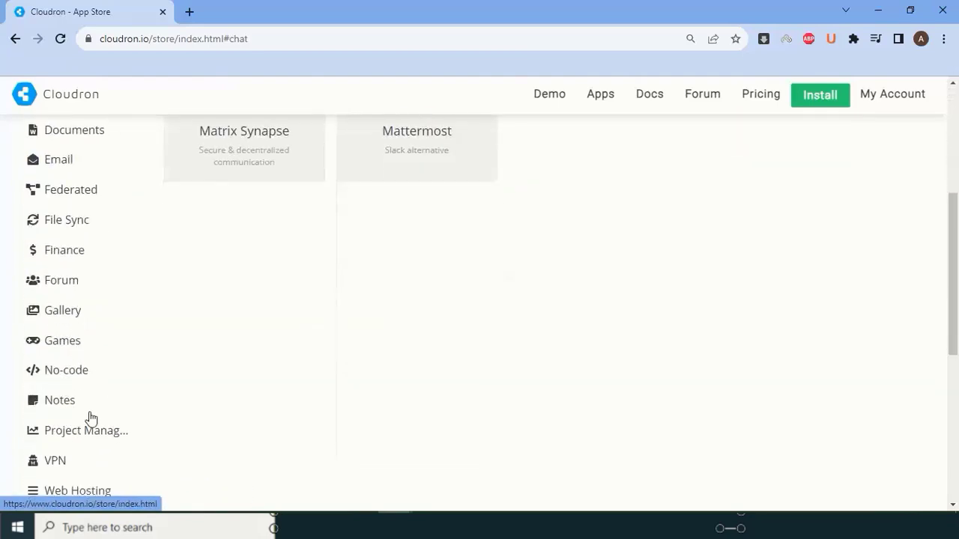
click(79, 353)
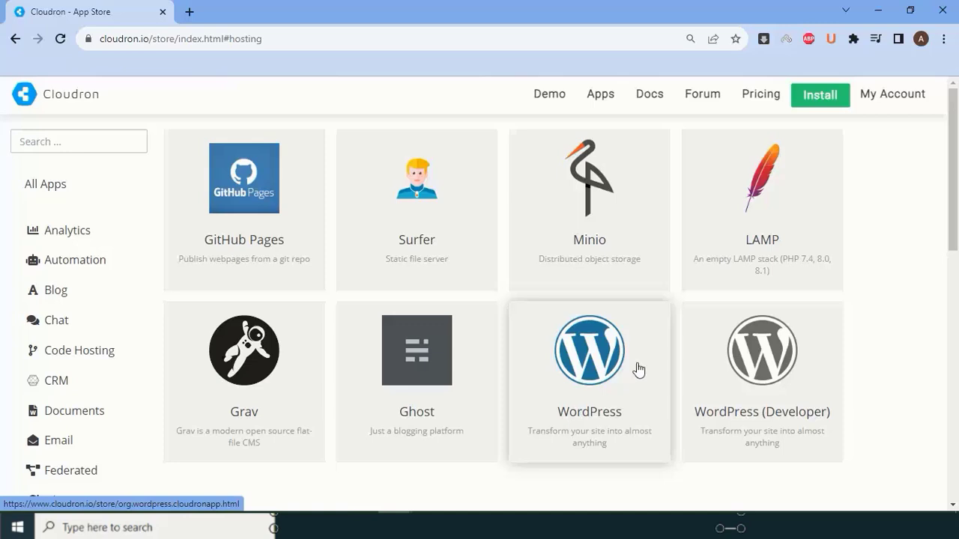
- On the Install page, copy the wget, chmod and cloudron-setup commands
click(808, 105)
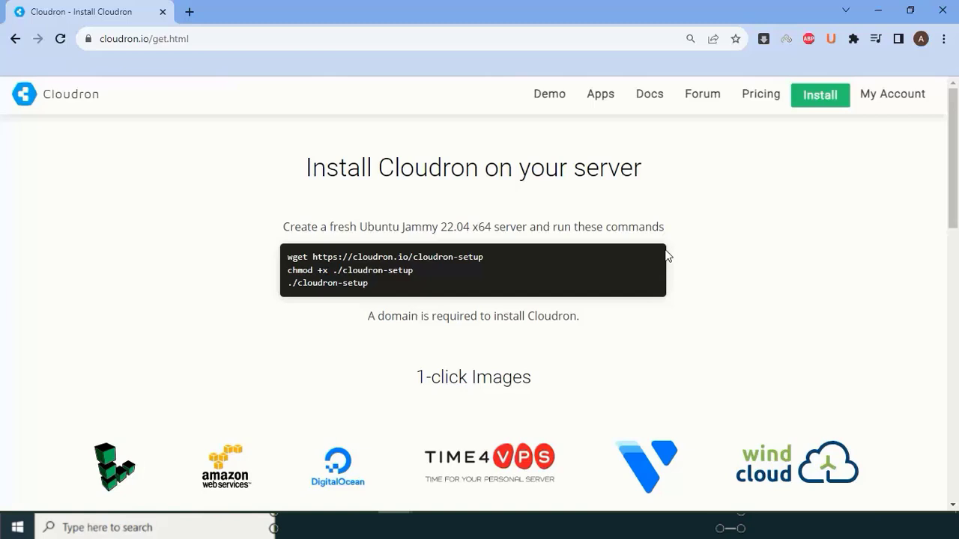
drag(398, 291, 286, 253)
key(ctrl+c)
right_click(371, 268)
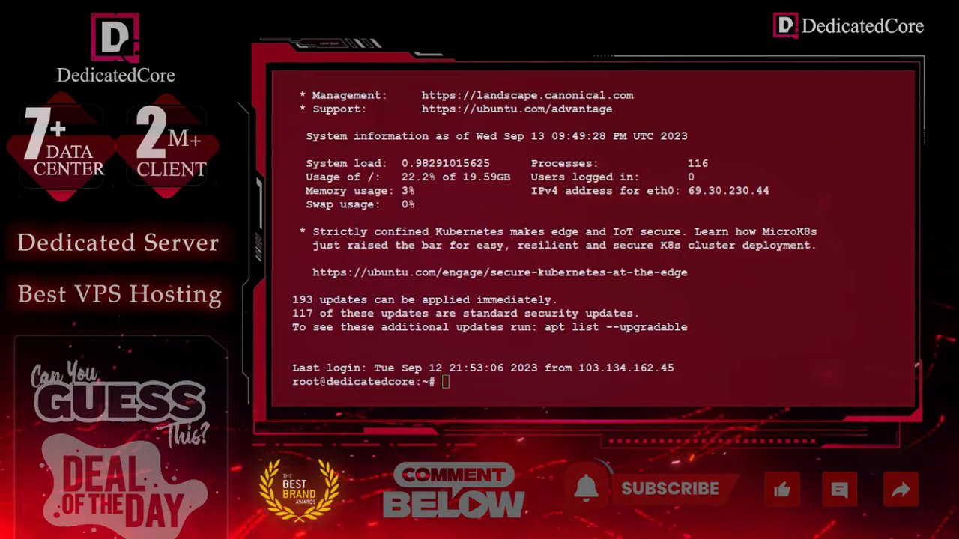
- Paste the three Cloudron setup commands at the root prompt and run them
key(ctrl+shift+v)
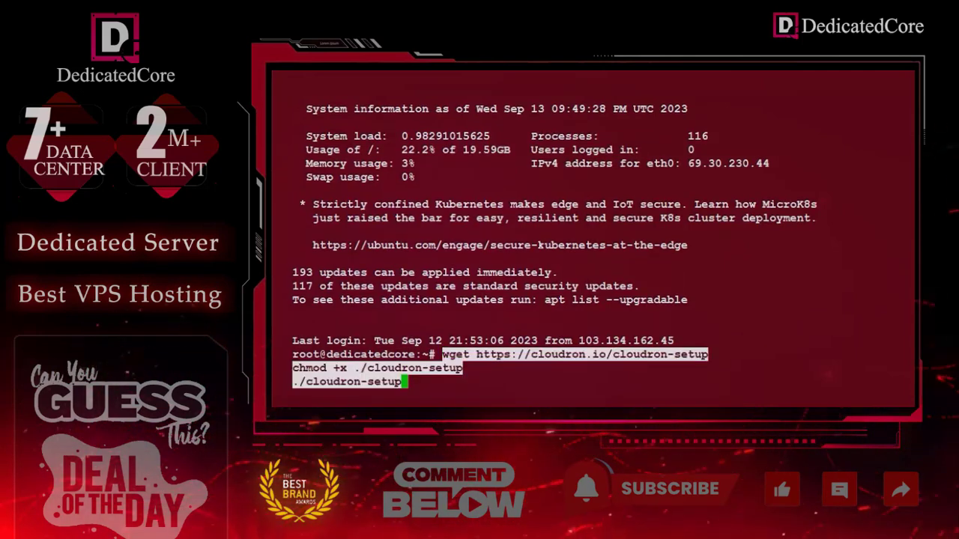
key(Return)
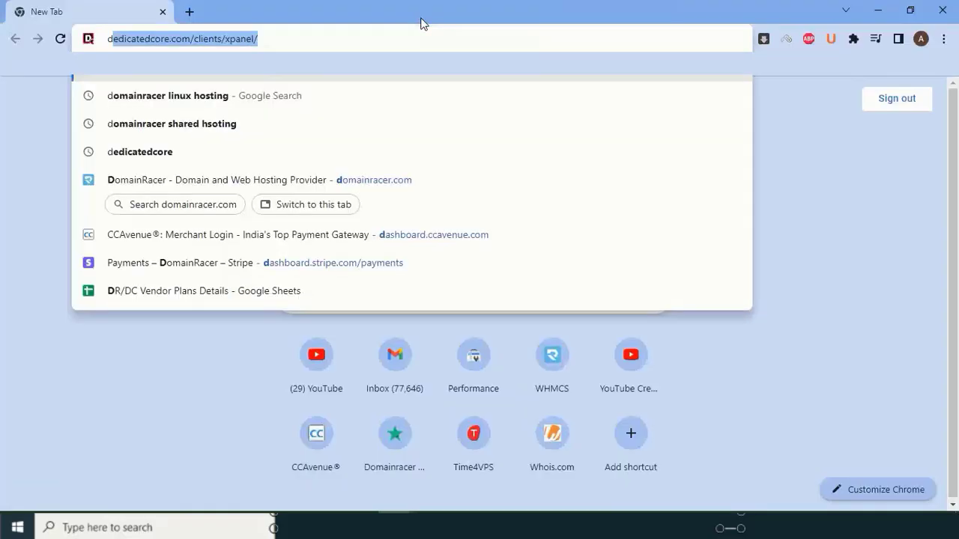
- Open the DedicatedCore USA VPS hosting page from the address-bar suggestions and browse its plans
text(edi)
key(Down)
key(Down)
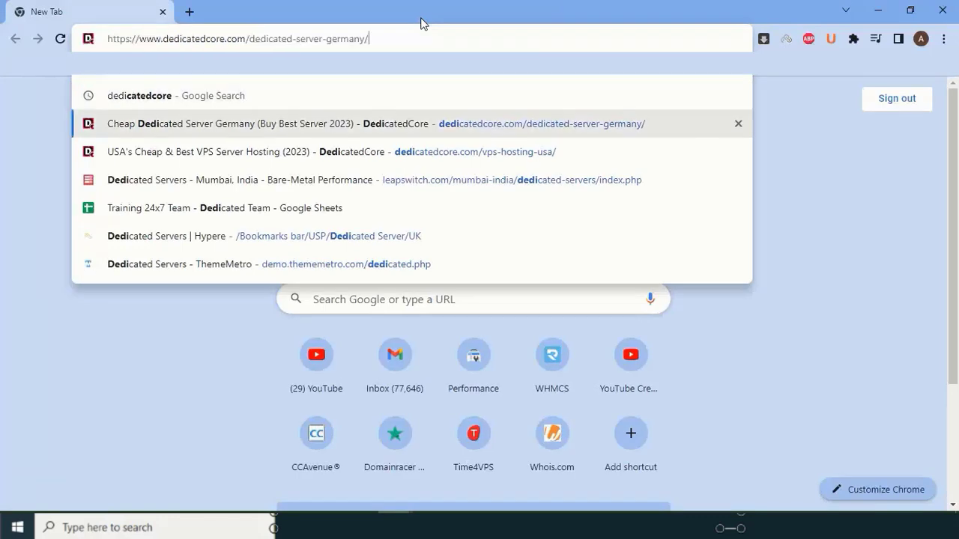
key(Down)
key(Return)
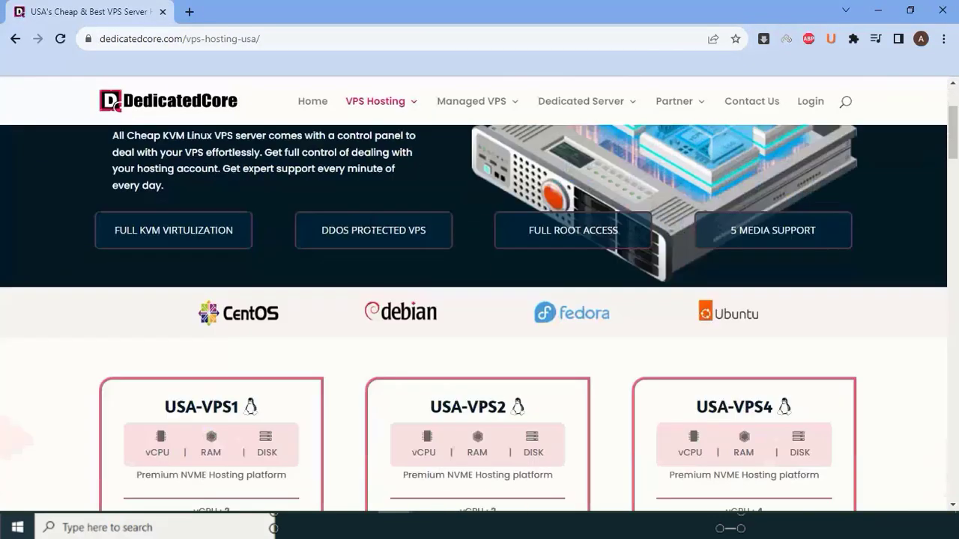
scroll(369, 224, down, 1)
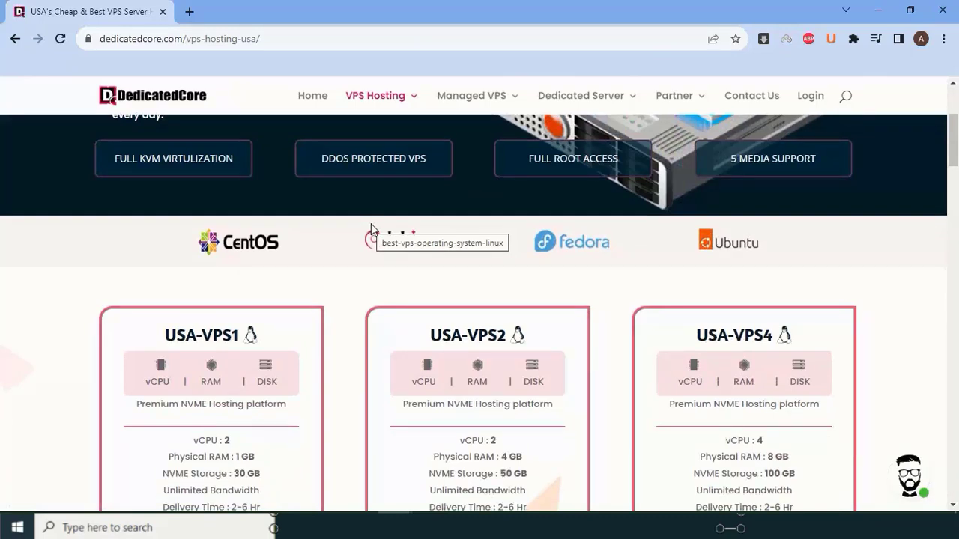
scroll(371, 224, up, 3)
scroll(372, 226, down, 5)
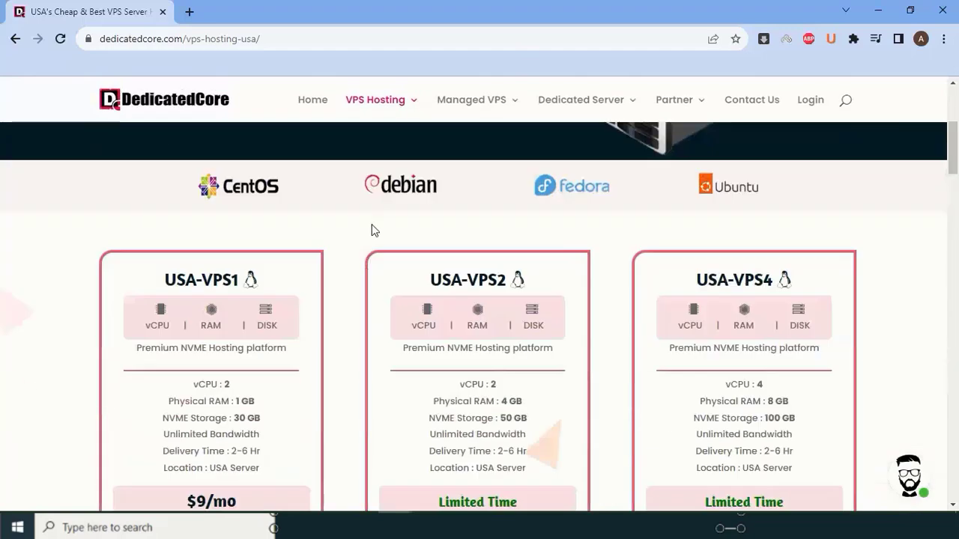
scroll(373, 231, down, 6)
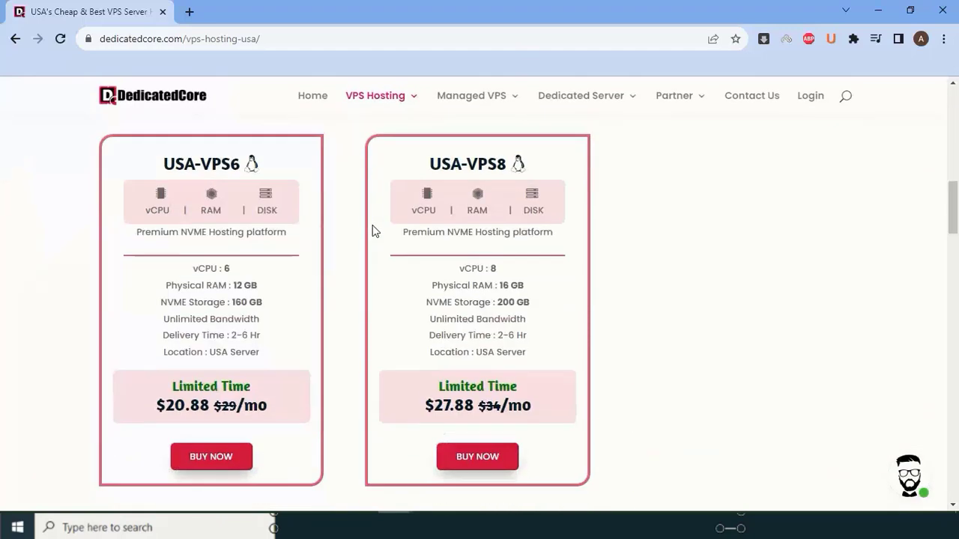
scroll(372, 231, up, 4)
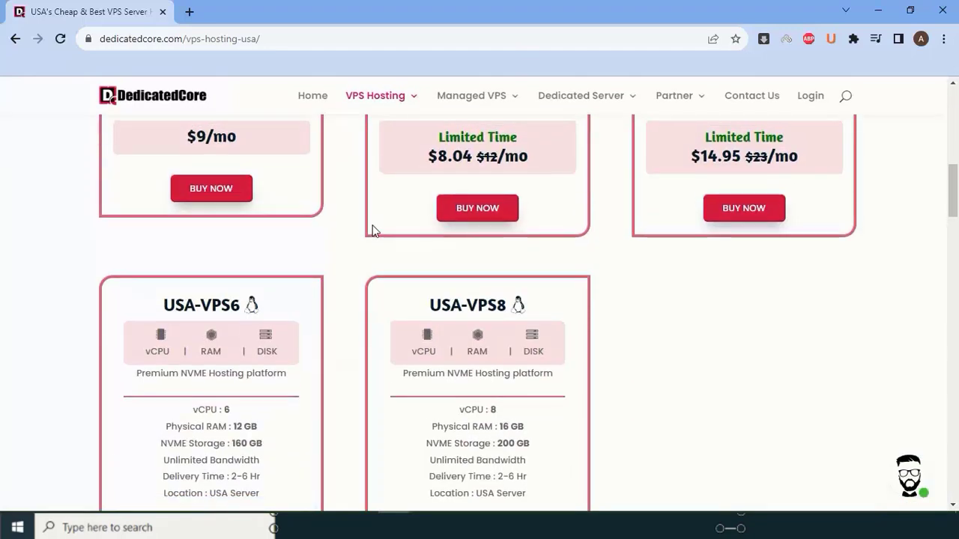
scroll(373, 231, up, 3)
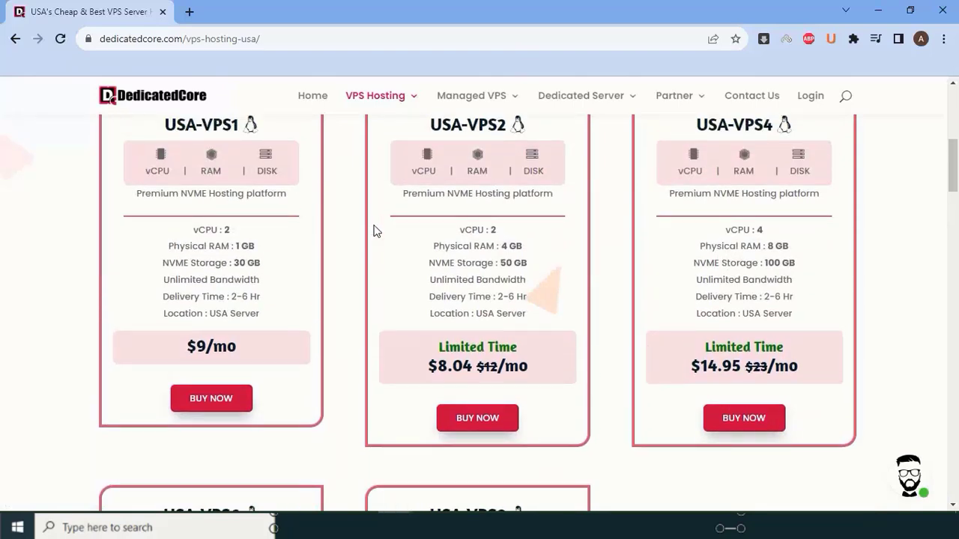
scroll(374, 231, up, 5)
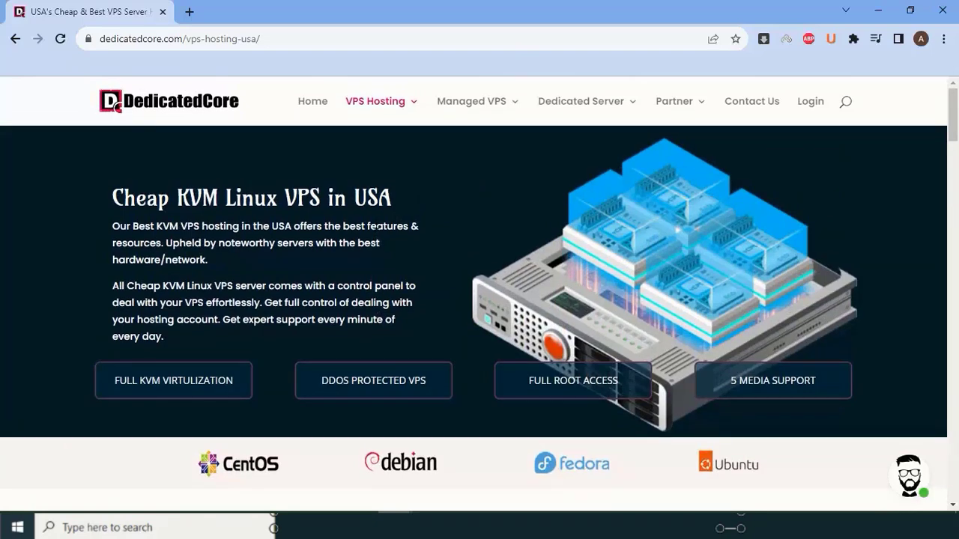
scroll(480, 300, down, 1)
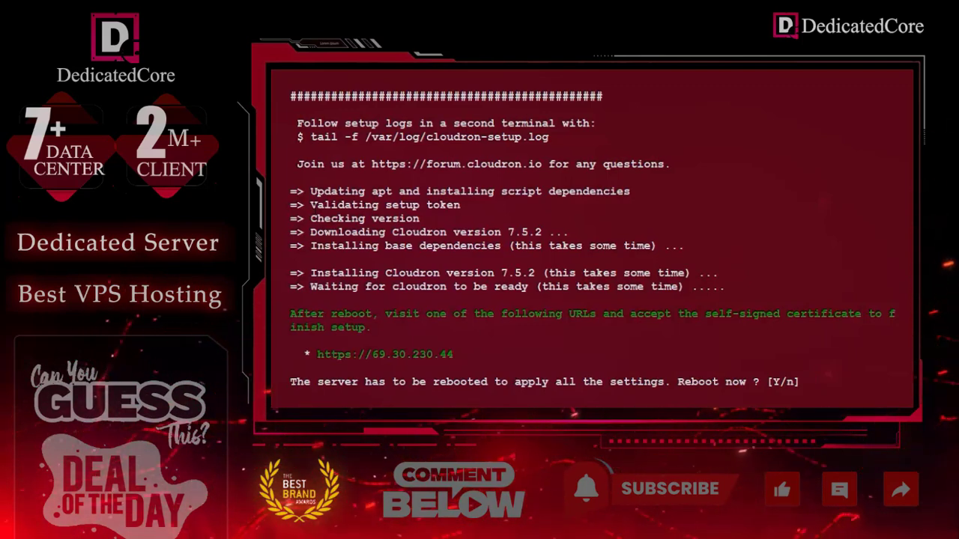
- Answer y to the 'Reboot now?' prompt once Cloudron 7.5.2 finishes installing
text(y)
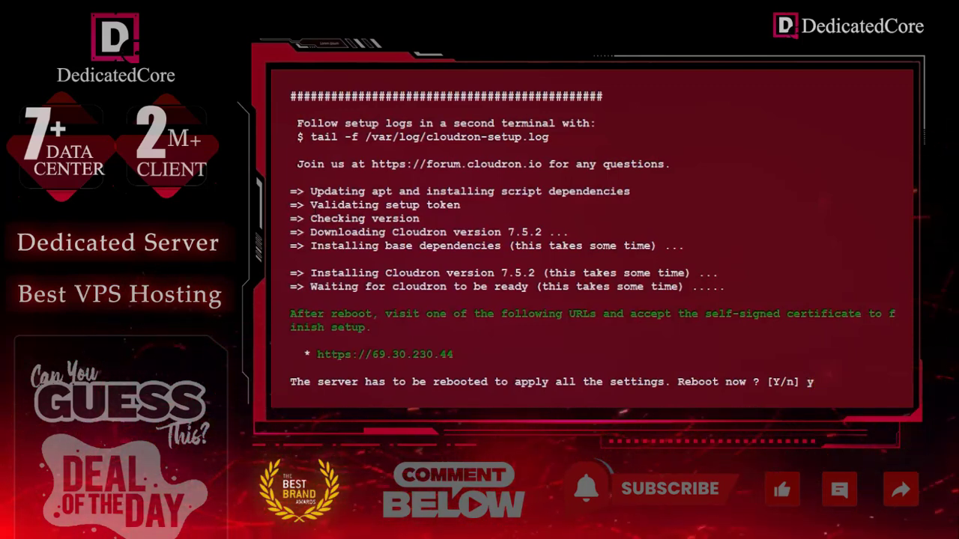
key(Return)
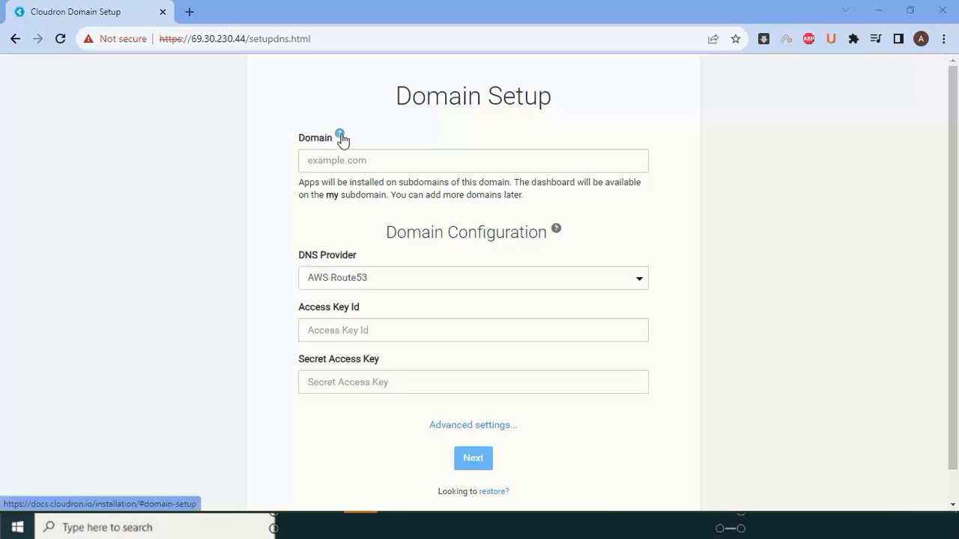
- Read the docs' domain setup and admin account steps, then return to the Domain field
click(355, 157)
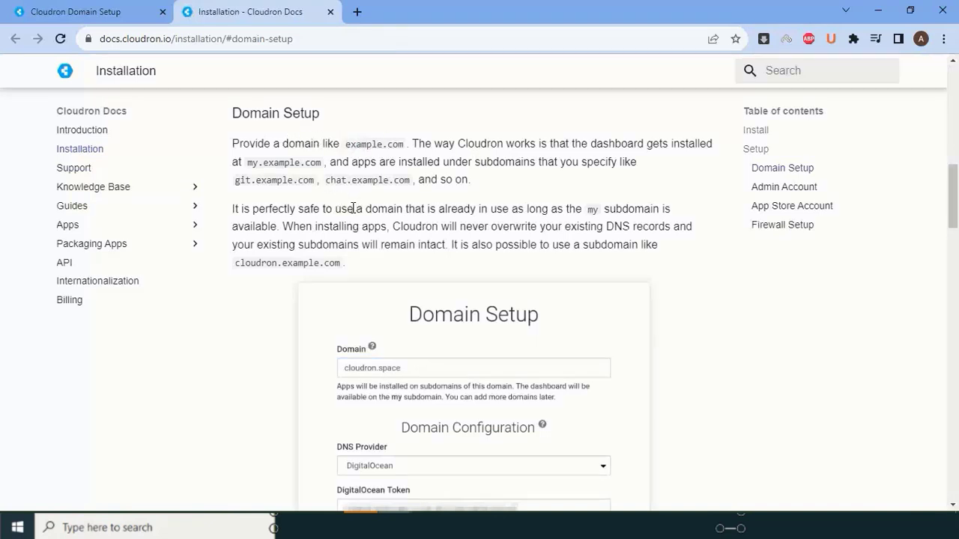
key(ctrl+Tab)
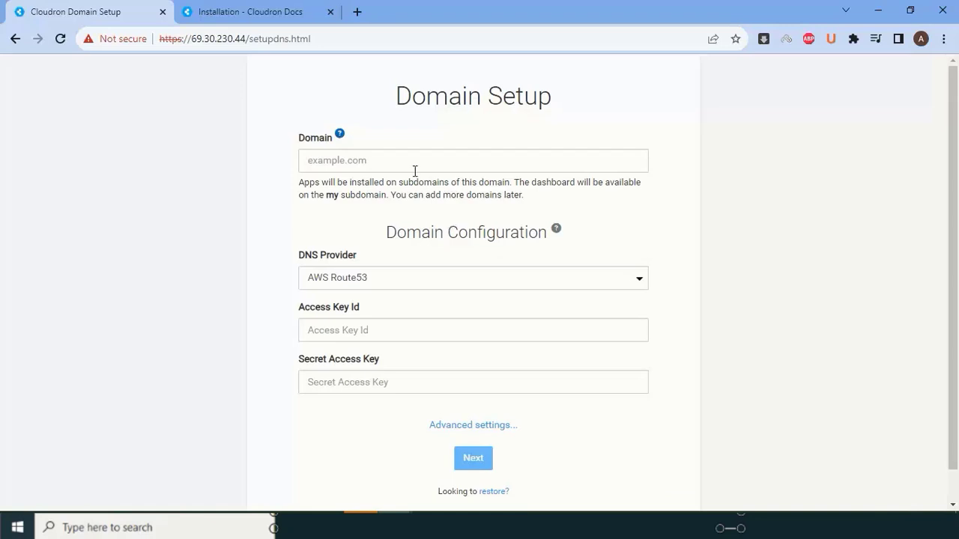
click(281, 6)
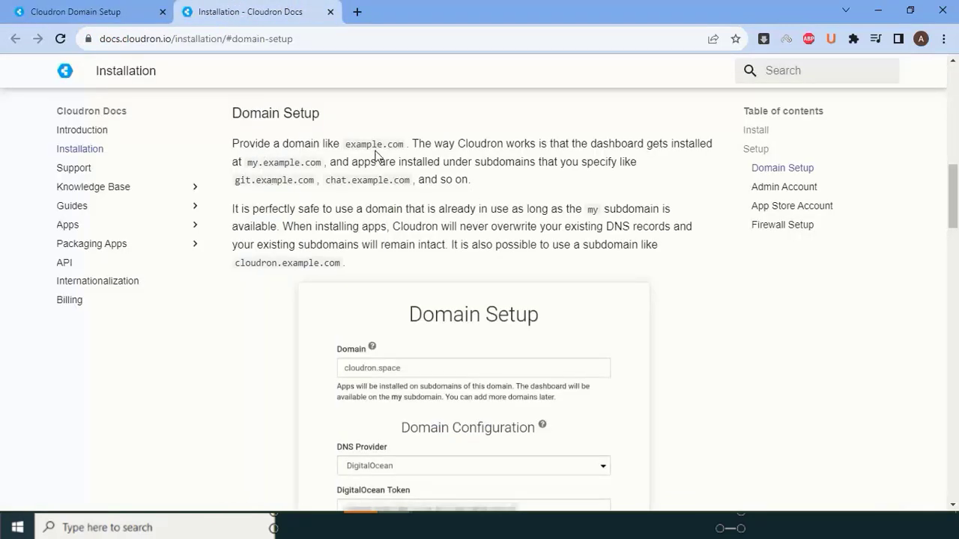
scroll(373, 157, down, 12)
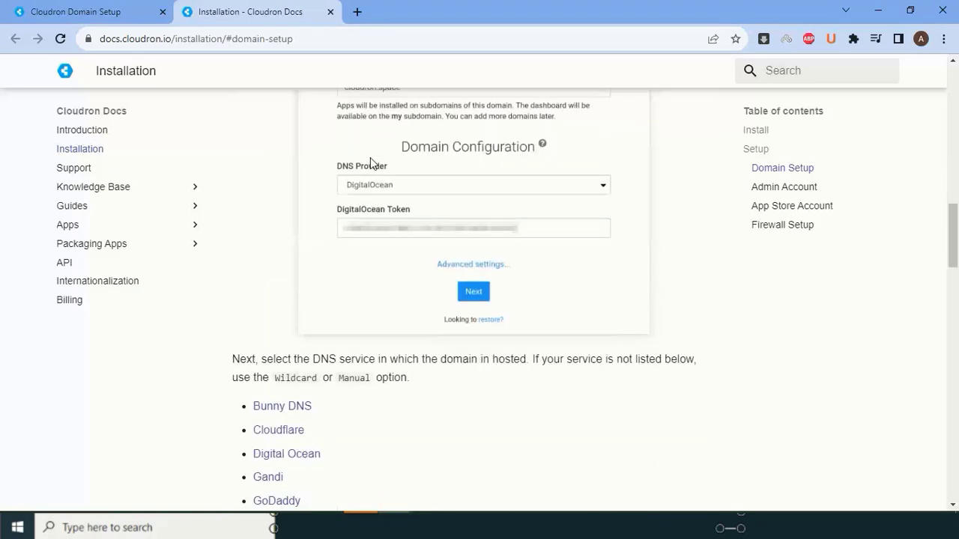
scroll(371, 167, down, 3)
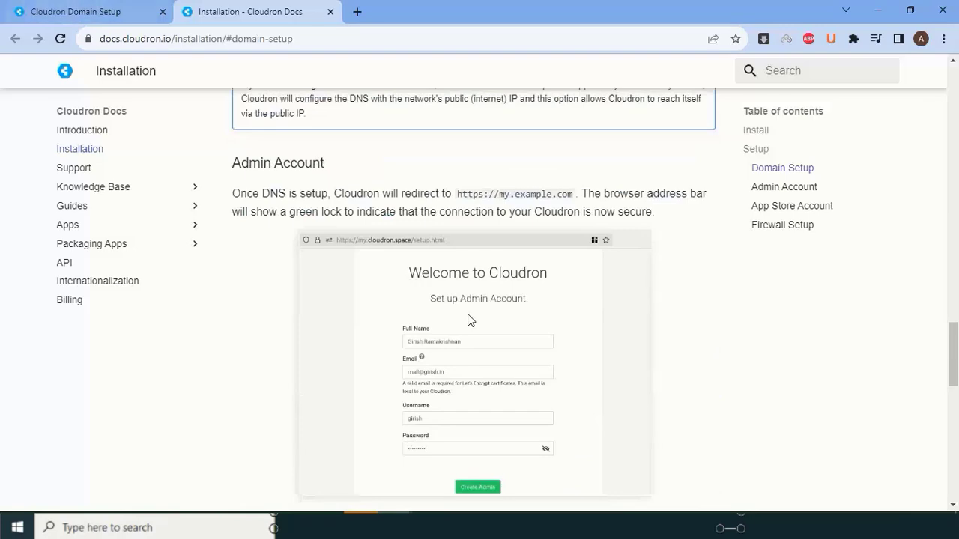
scroll(467, 319, up, 8)
click(28, 9)
click(412, 160)
- Enter example.com as the domain, choose the No-op DNS provider, and submit
text(example.)
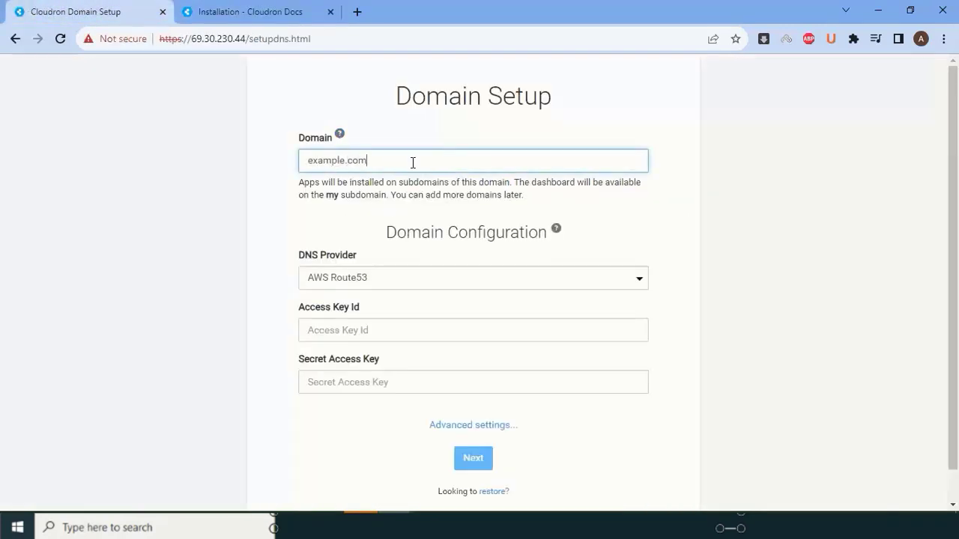
text(com)
click(393, 280)
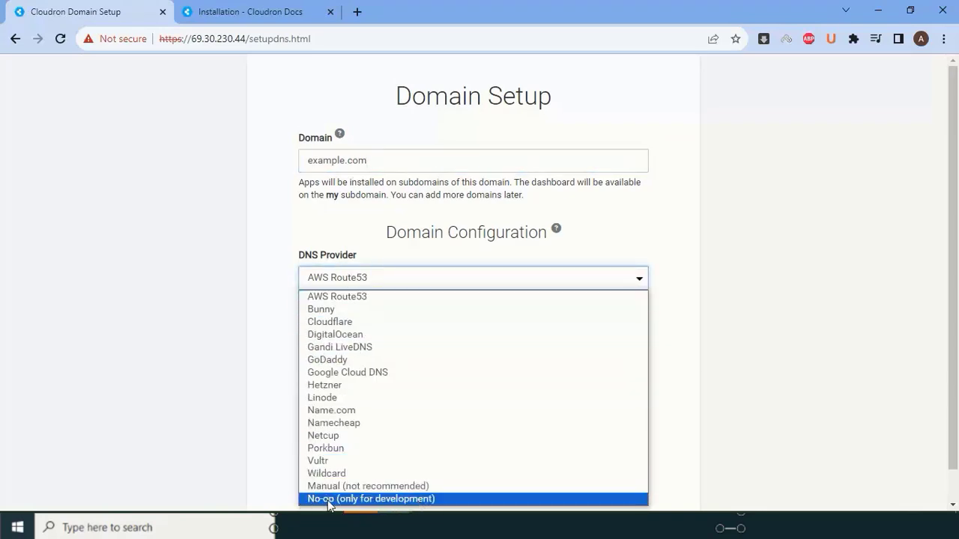
click(372, 498)
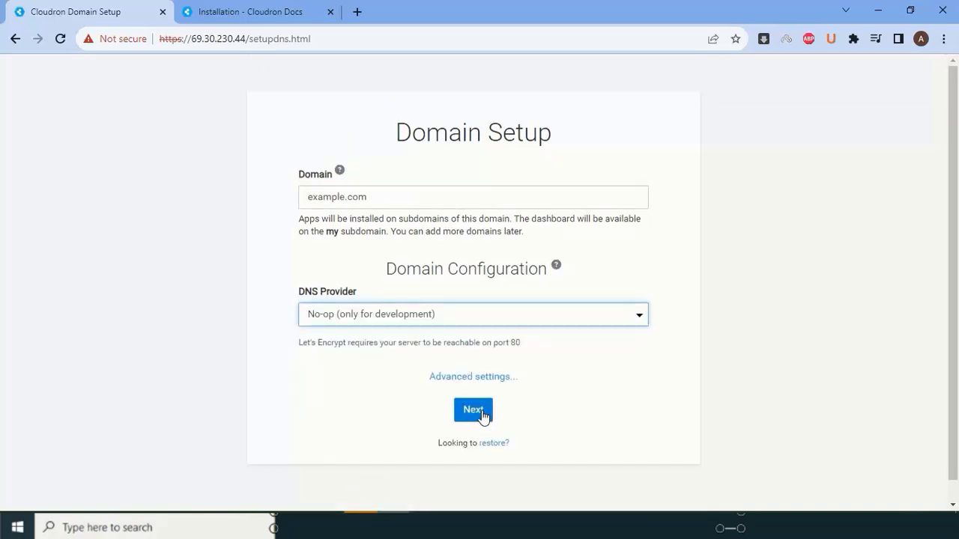
click(461, 317)
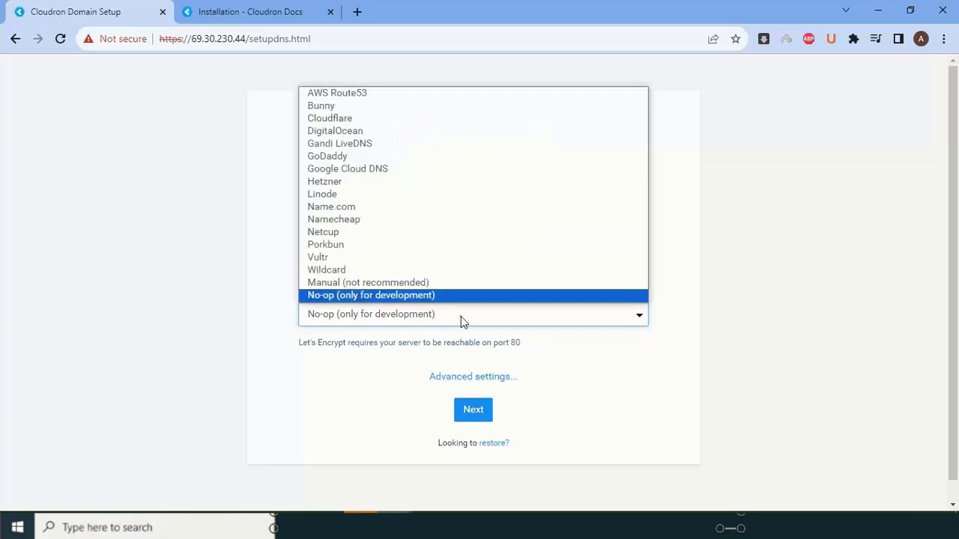
click(337, 294)
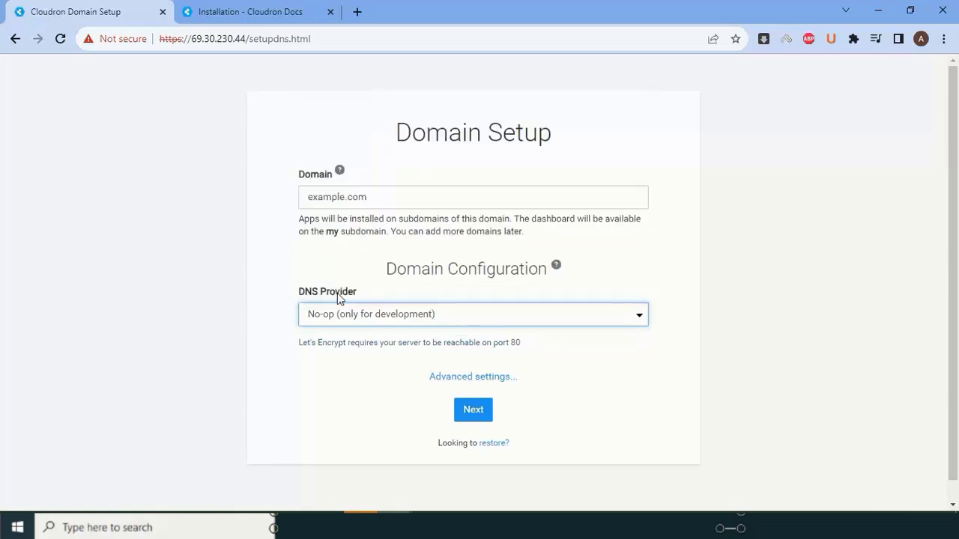
scroll(480, 419, down, 1)
click(485, 393)
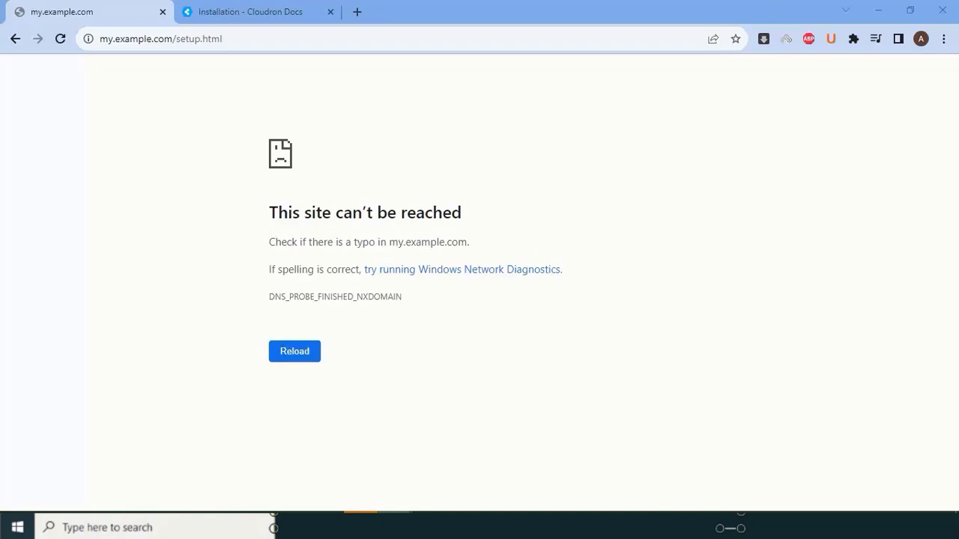
- Move the Private/Custom NameServer Setup 2023 playlist tab into second position in this window
drag(516, 3, 300, 11)
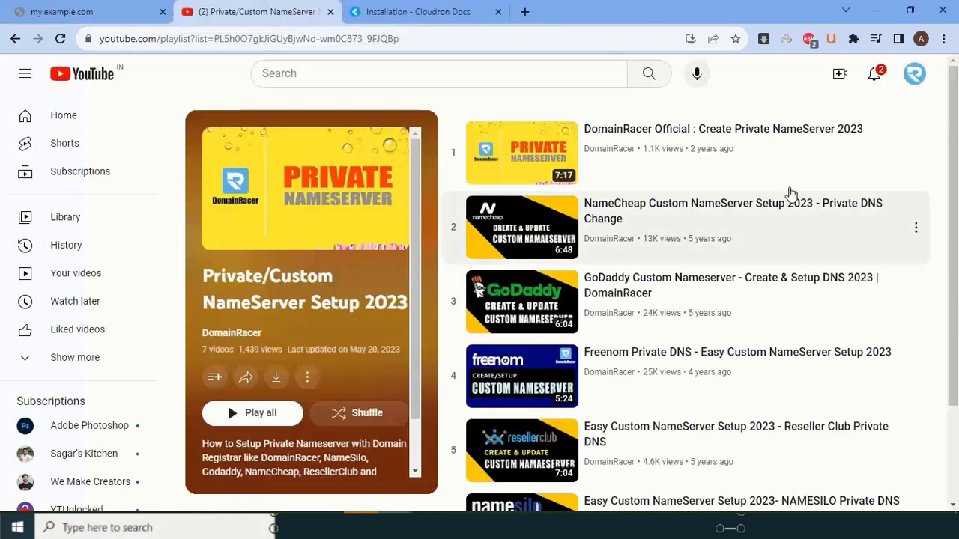
- Scroll through the seven videos of the NameServer setup playlist
scroll(820, 272, down, 2)
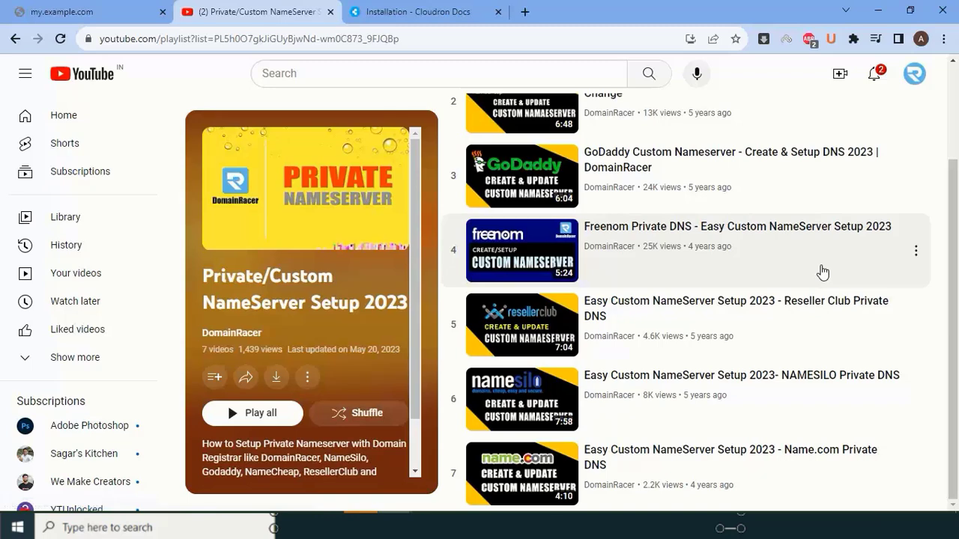
scroll(822, 272, up, 2)
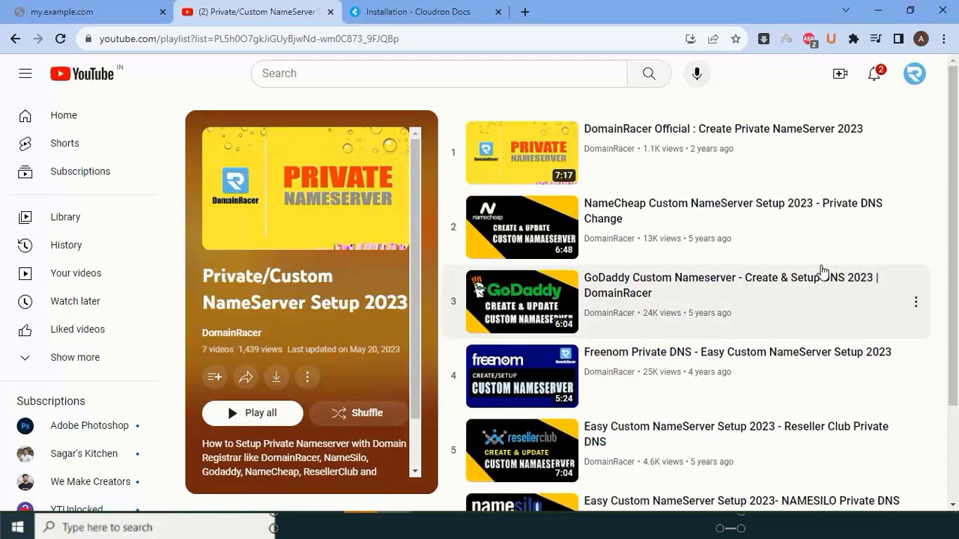
scroll(822, 271, down, 1)
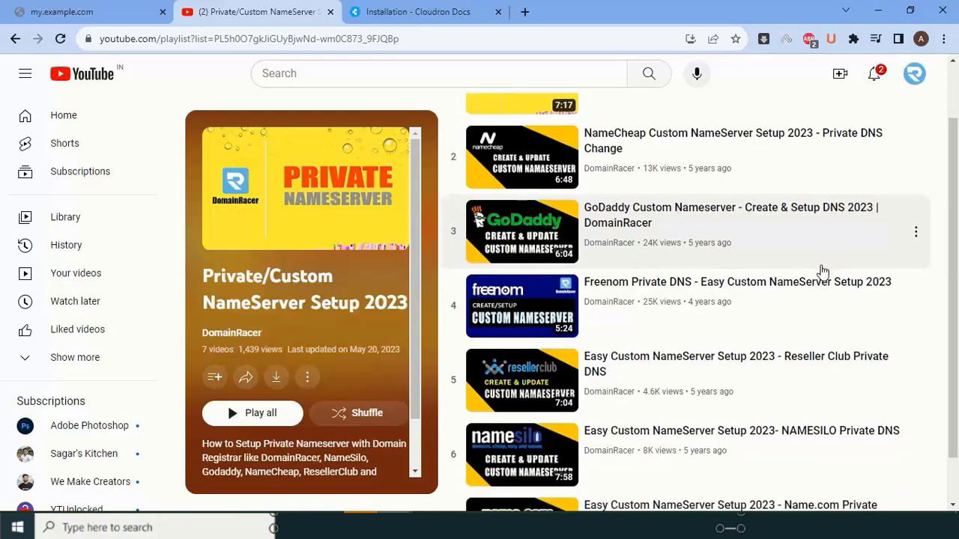
scroll(822, 271, up, 1)
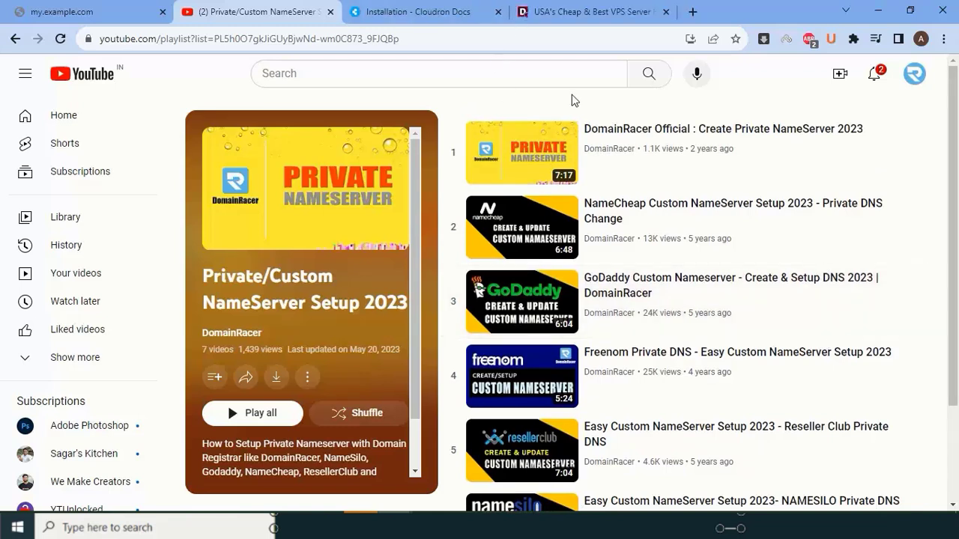
- Scroll the DedicatedCore USA VPS plans page, then flip through the setup and YouTube tabs
click(574, 12)
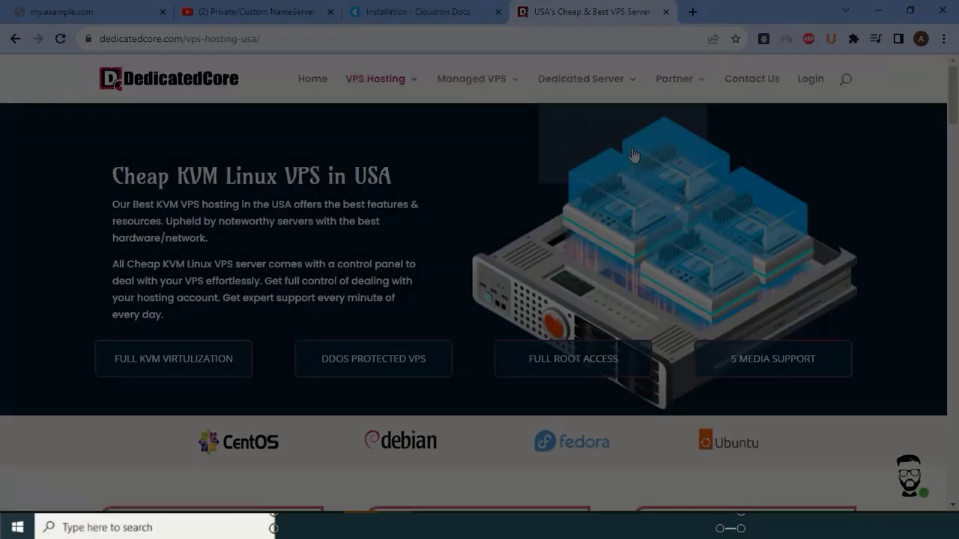
mouse_move(670, 188)
scroll(672, 201, down, 2)
scroll(672, 201, down, 4)
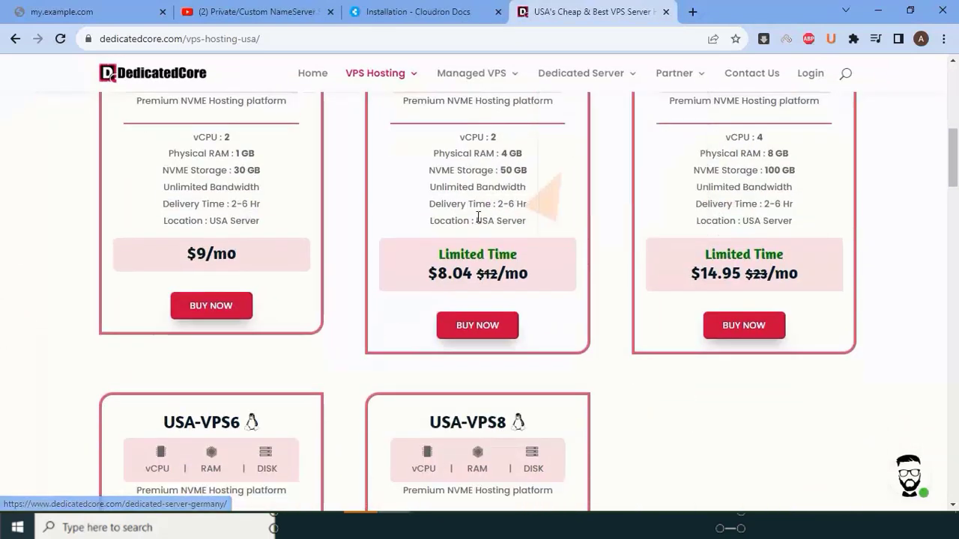
scroll(483, 214, up, 3)
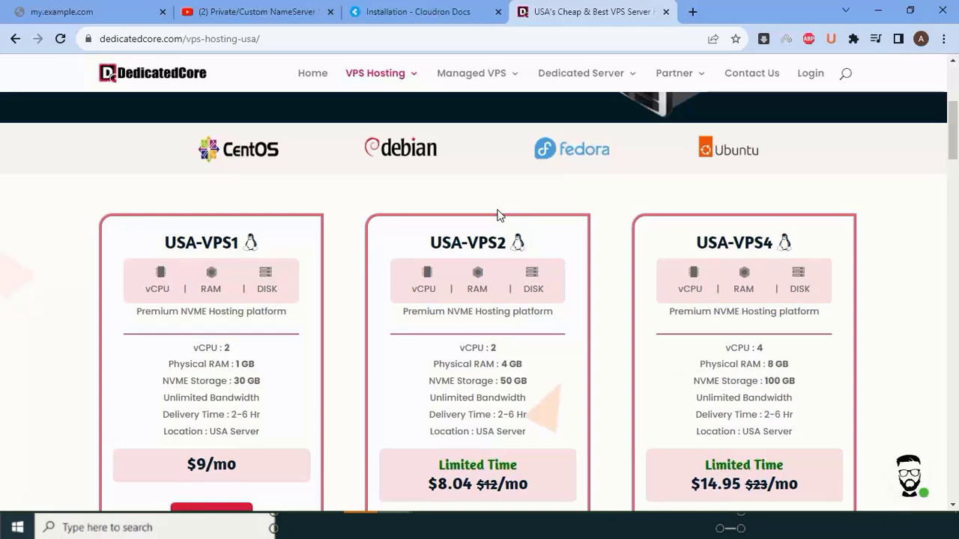
key(ctrl+2)
click(79, 12)
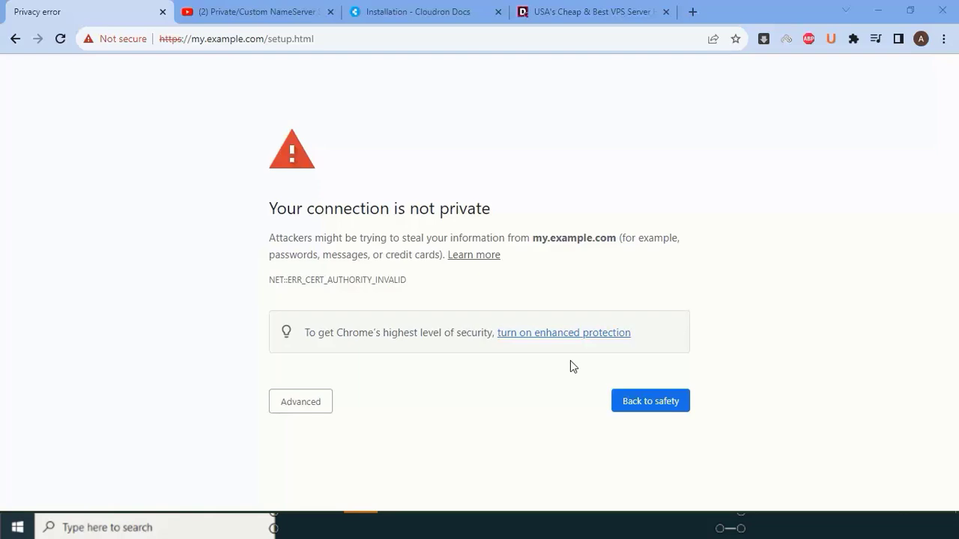
click(300, 11)
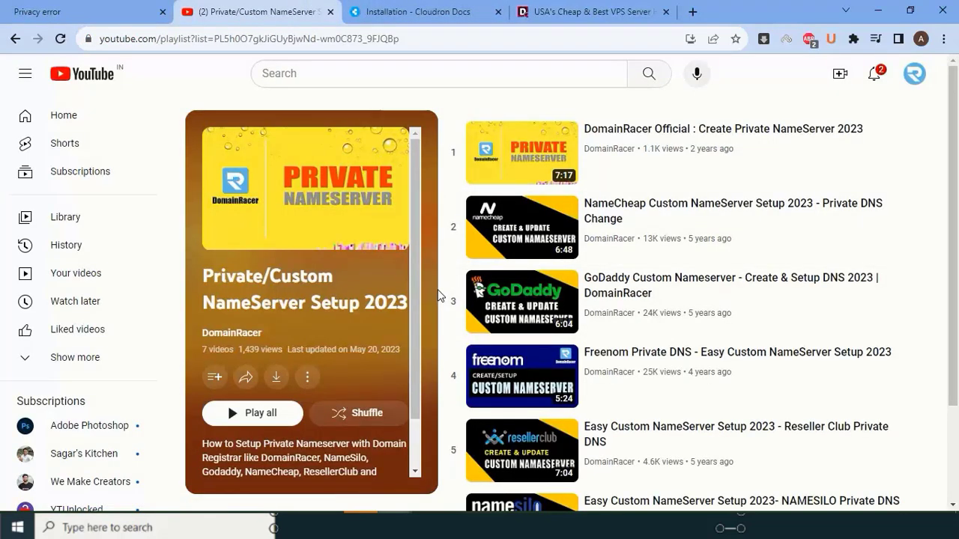
key(ctrl+shift+Tab)
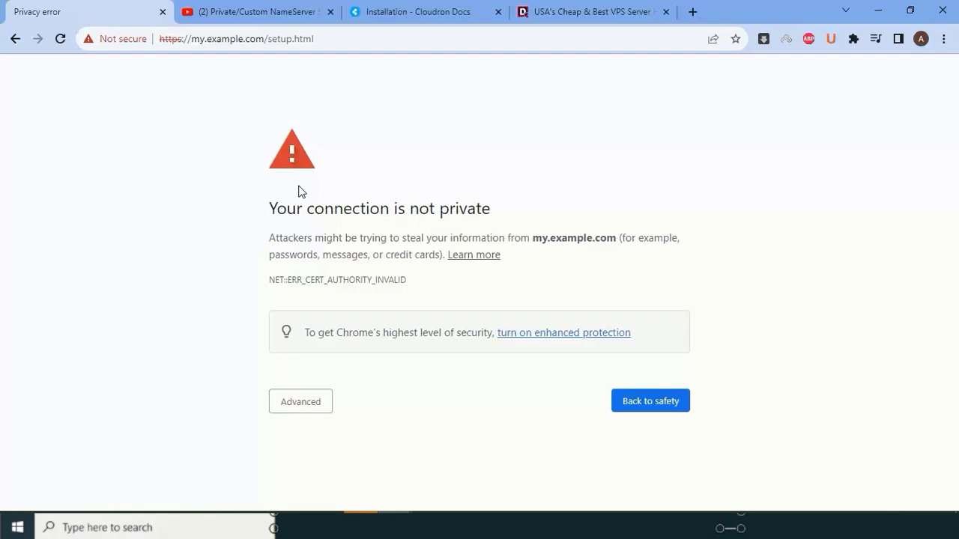
- Open Managed VPS > cPanel Managed VPS on DedicatedCore and scroll through the page
click(539, 11)
scroll(507, 327, up, 10)
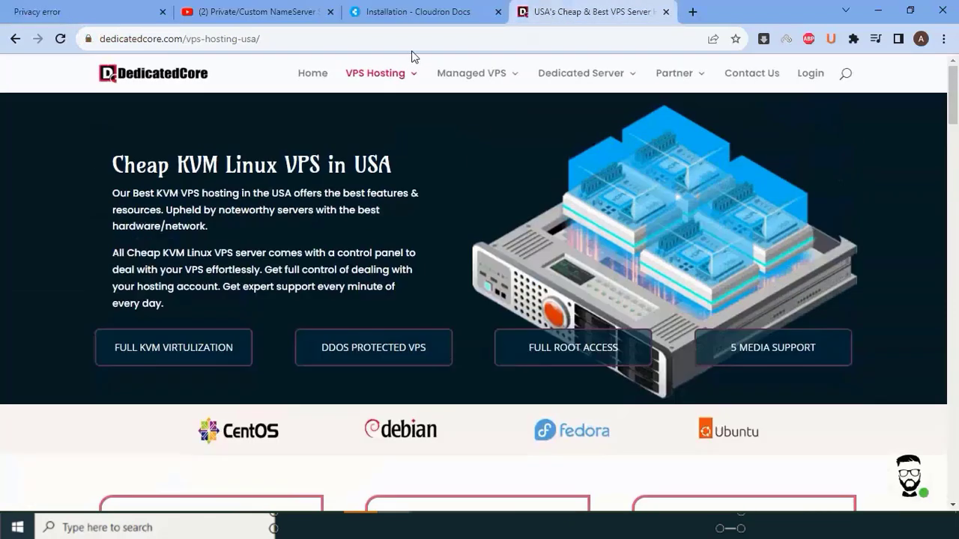
mouse_move(487, 94)
click(487, 133)
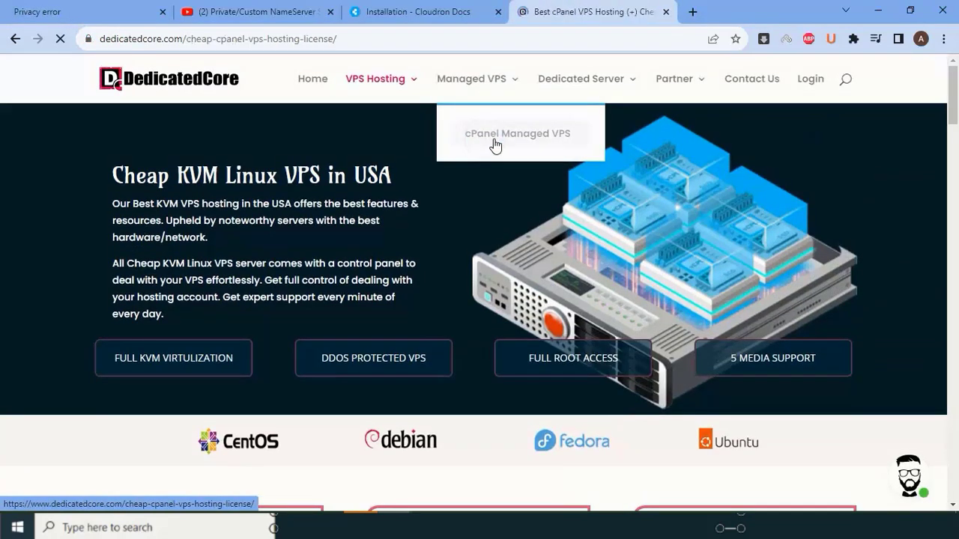
scroll(494, 142, down, 8)
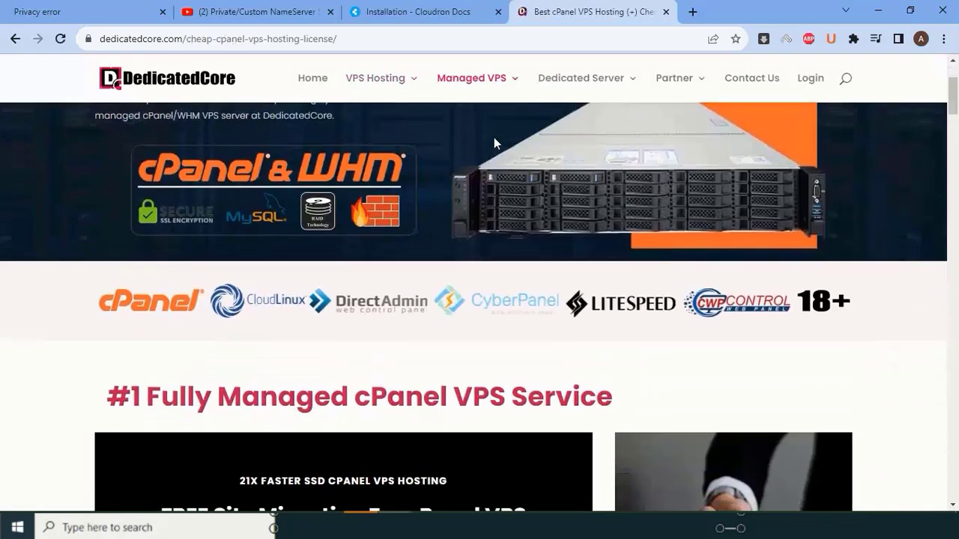
scroll(493, 136, down, 10)
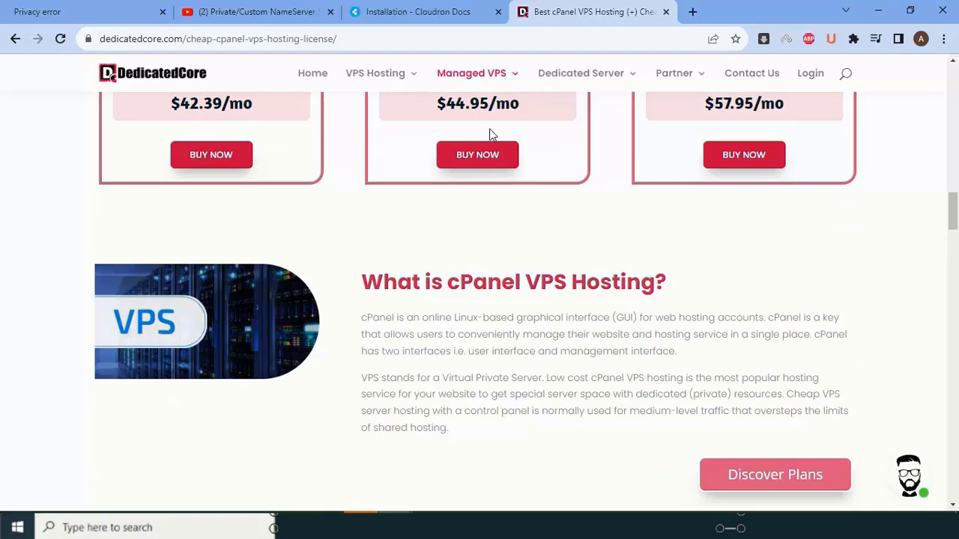
scroll(490, 135, up, 5)
scroll(491, 135, up, 10)
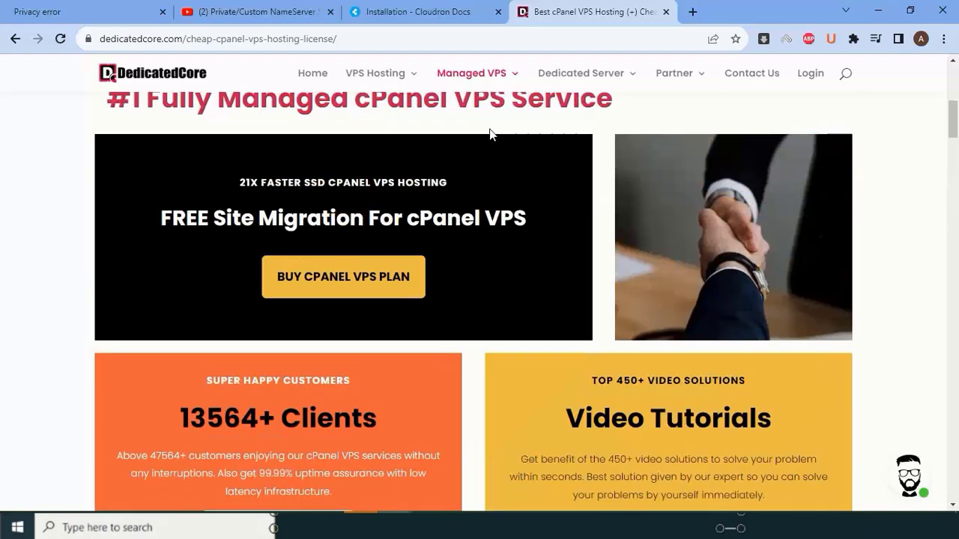
scroll(489, 134, up, 5)
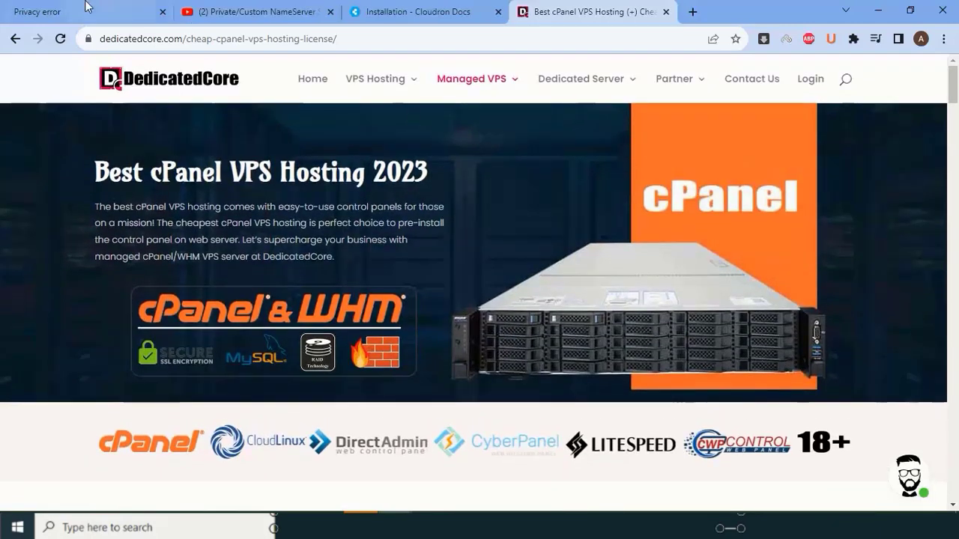
- Reload my.example.com/setup.html from the privacy error tab to reach the admin setup form
click(86, 11)
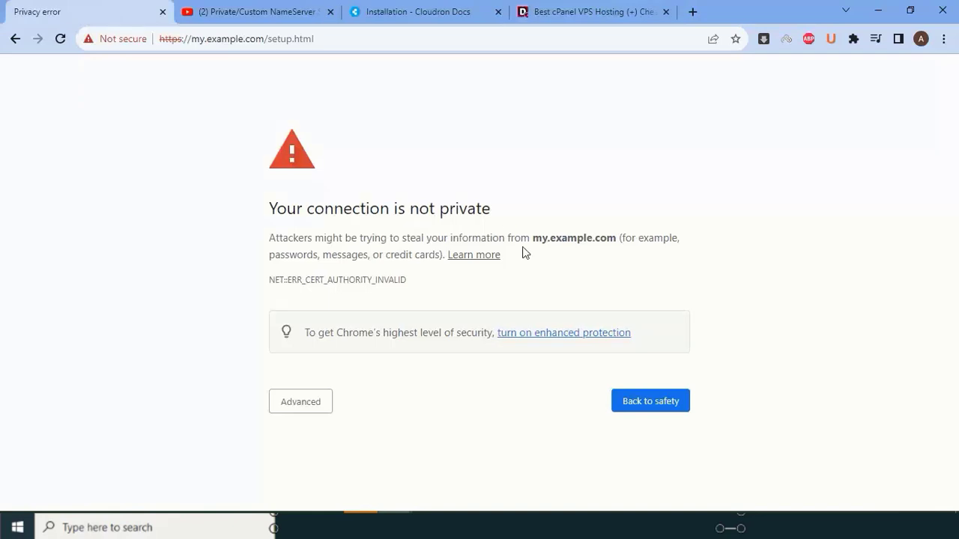
click(180, 38)
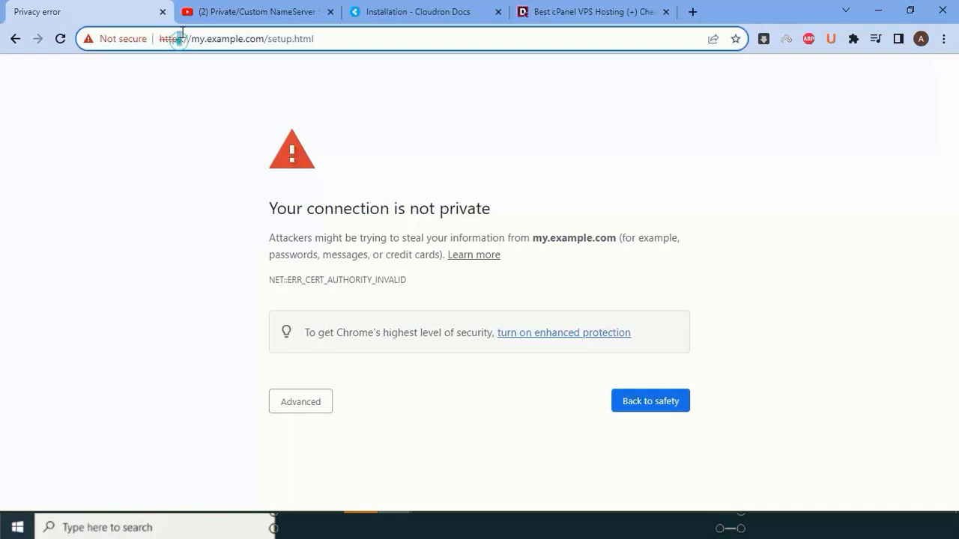
key(Return)
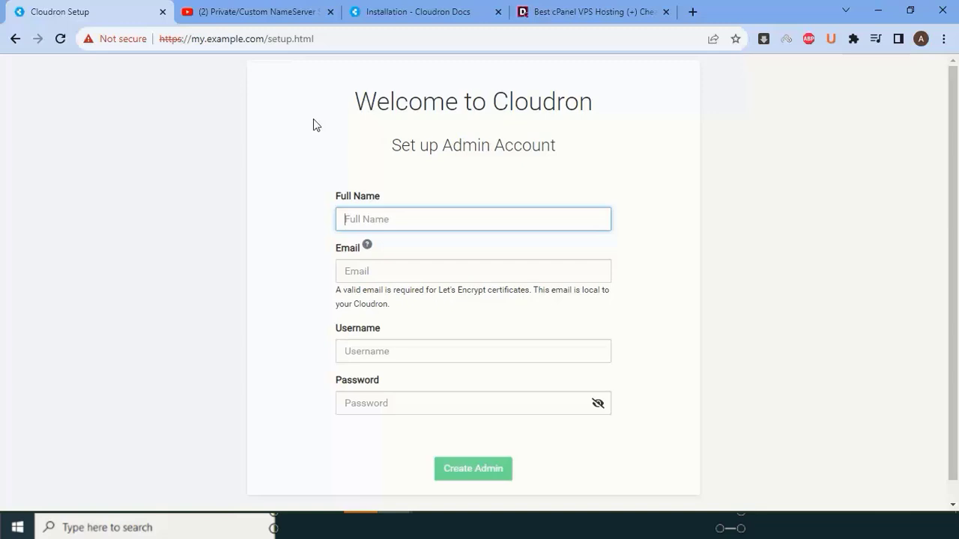
- Fill the admin form with the full name, e-mail, username 'admin' and the pasted password
text(DedicatedCore)
key(Tab)
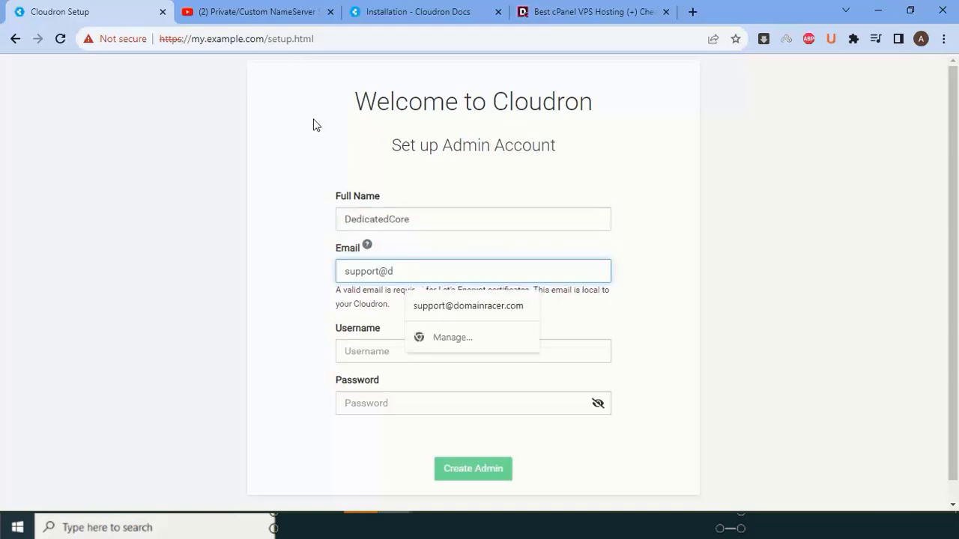
key(Tab)
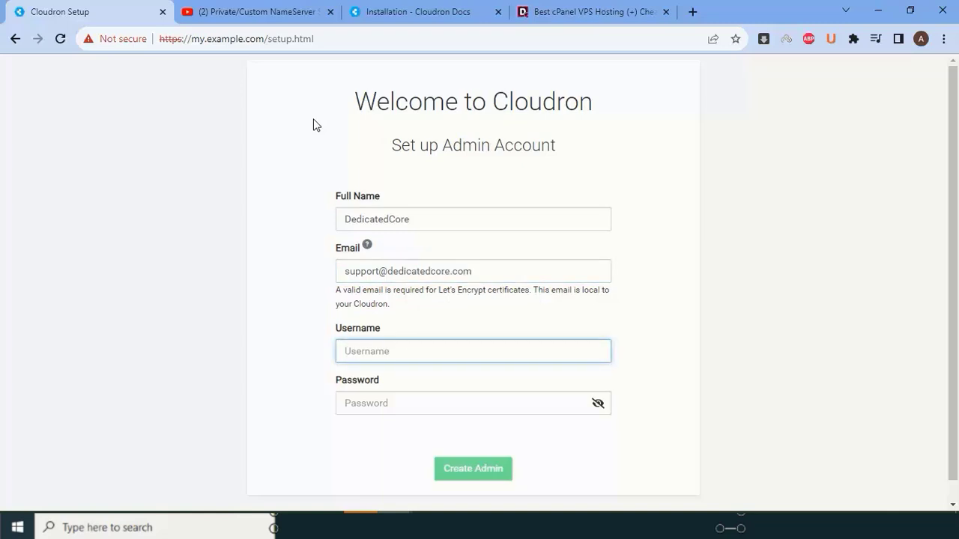
text(admin)
key(Tab)
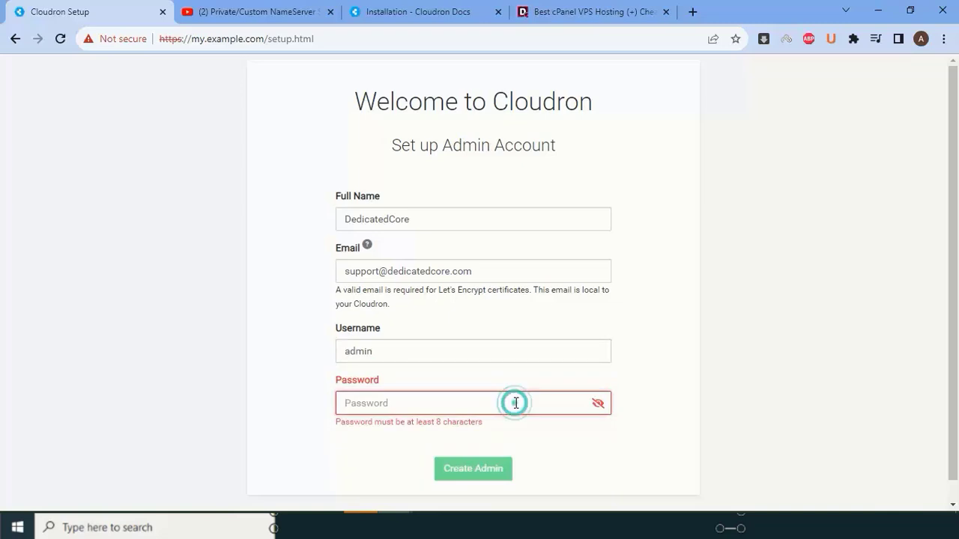
key(ctrl+v)
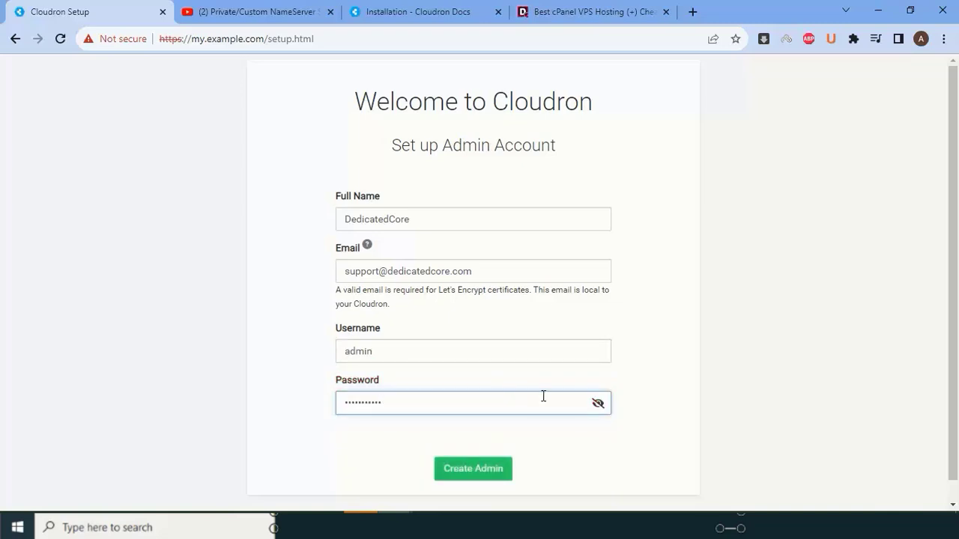
- Submit, then change the reserved username to 'admin12' and submit again
click(488, 480)
text(12)
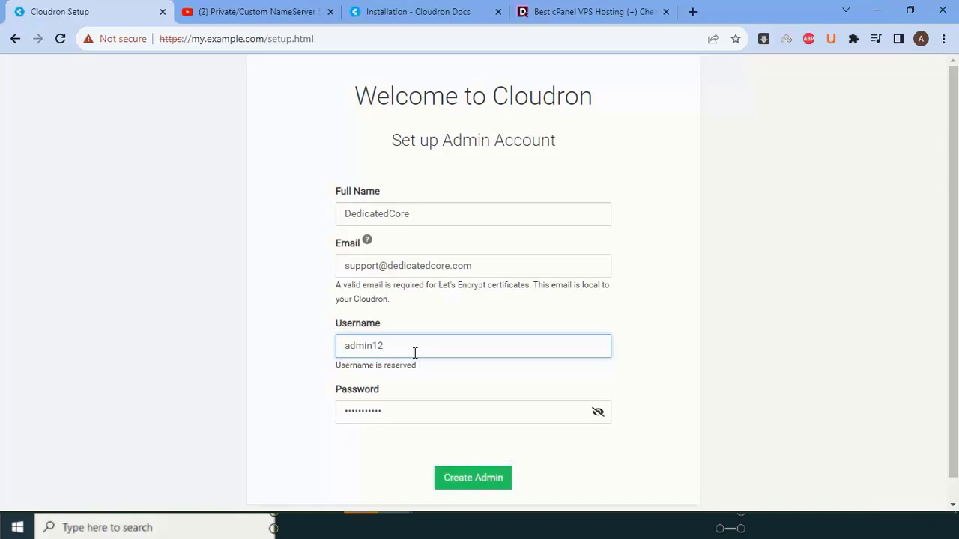
click(480, 481)
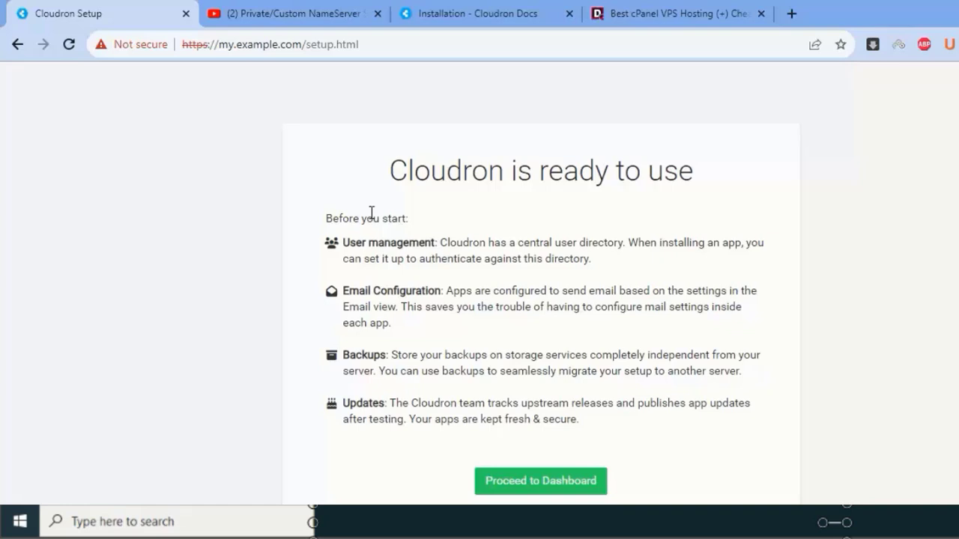
- Proceed from the 'Cloudron is ready to use' page to the dashboard
click(529, 489)
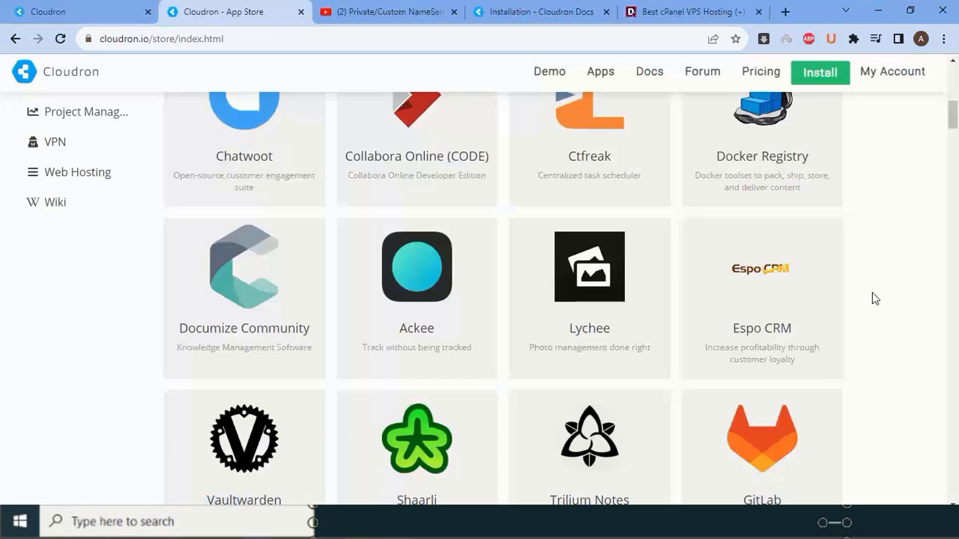
- Scroll through the cloudron.io app catalogue, then return to the Cloudron dashboard tab
scroll(873, 293, up, 8)
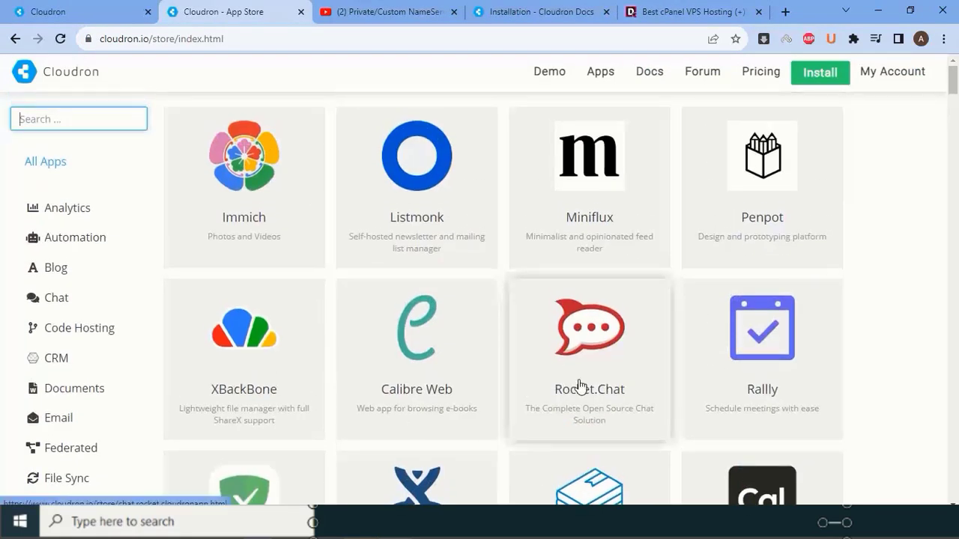
scroll(607, 374, down, 15)
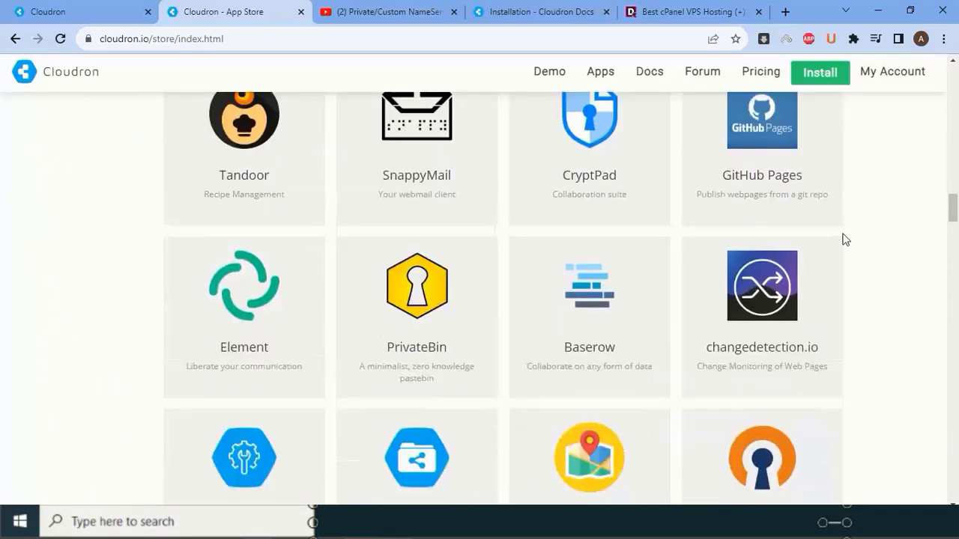
scroll(845, 240, down, 2)
scroll(869, 290, down, 10)
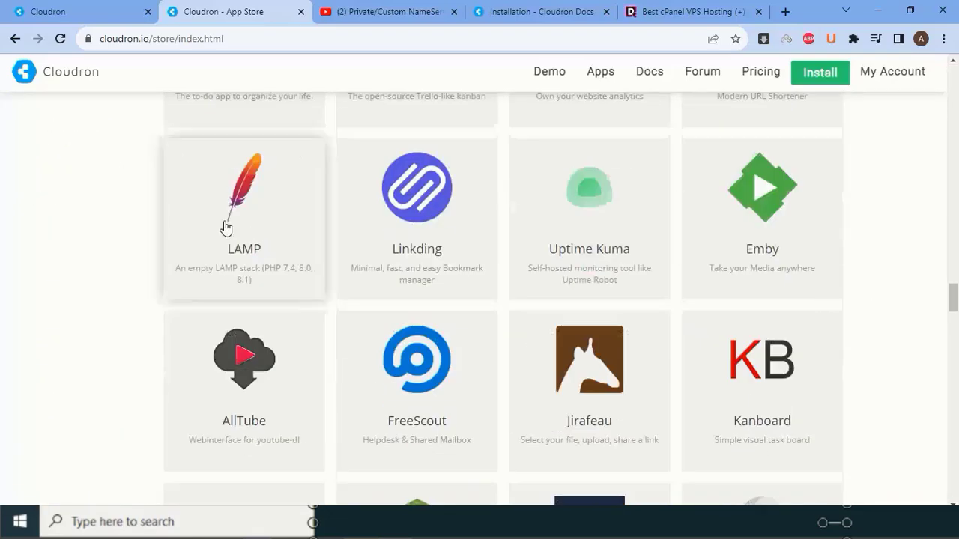
scroll(236, 255, up, 1)
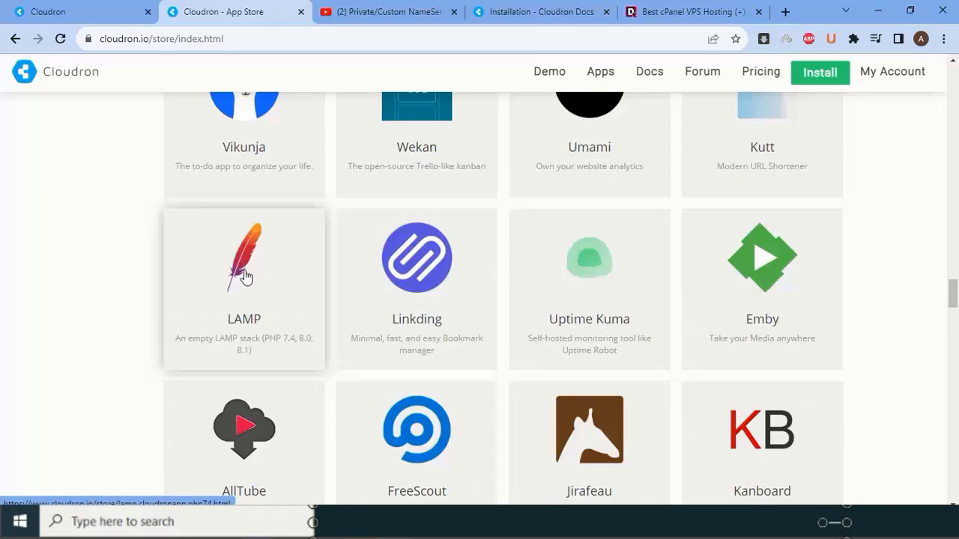
scroll(246, 277, down, 5)
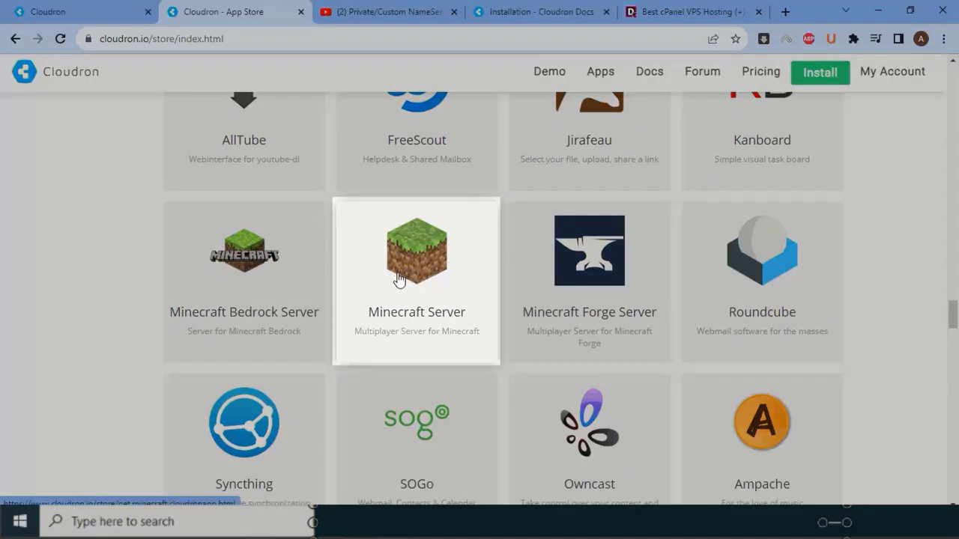
scroll(399, 278, down, 10)
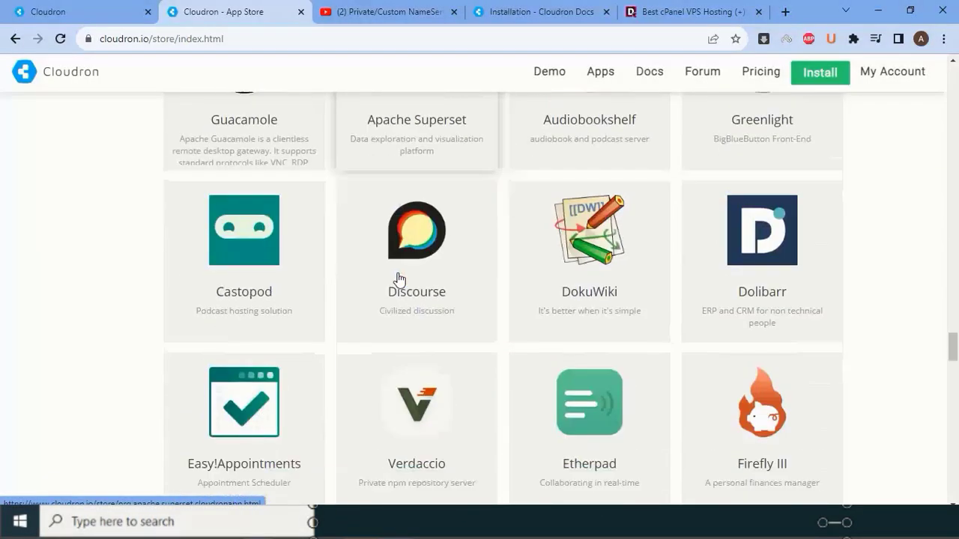
scroll(399, 279, down, 3)
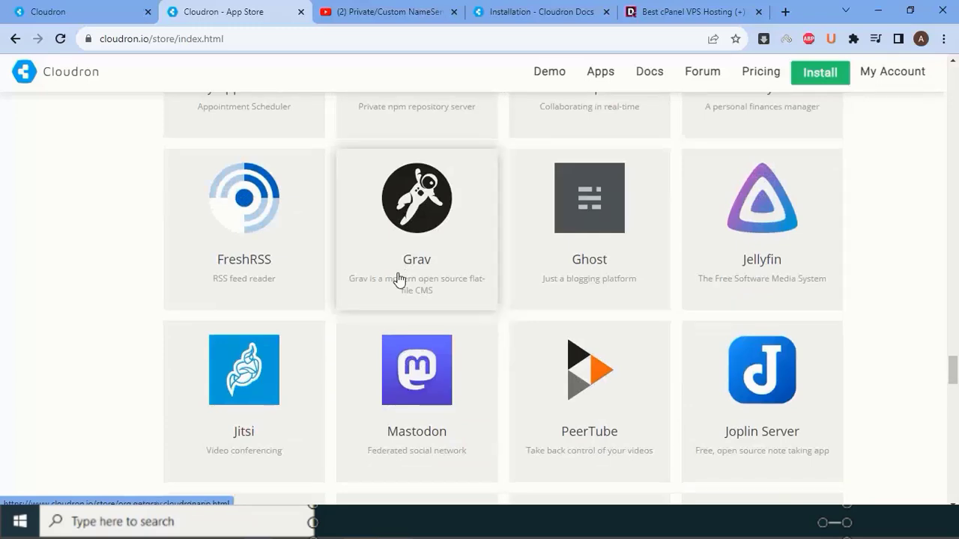
scroll(398, 279, up, 10)
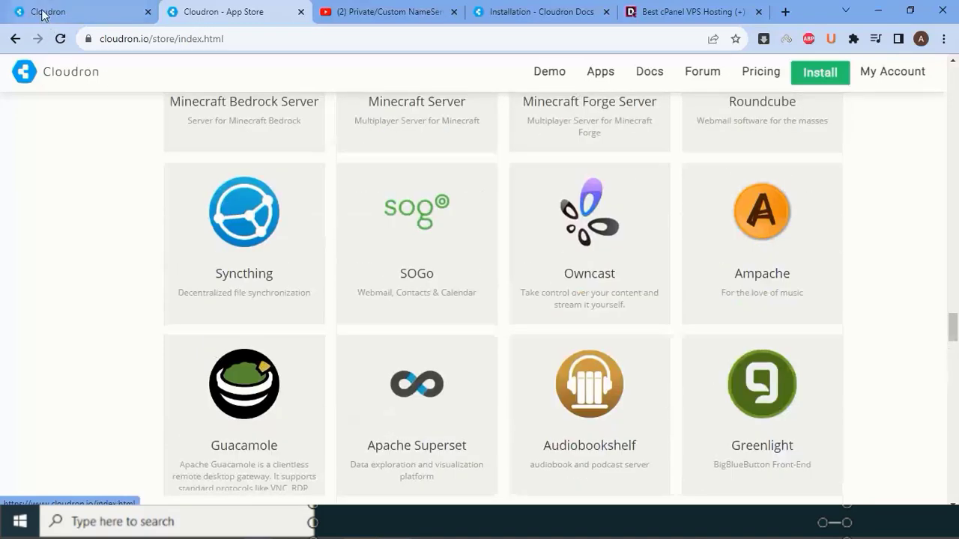
click(43, 10)
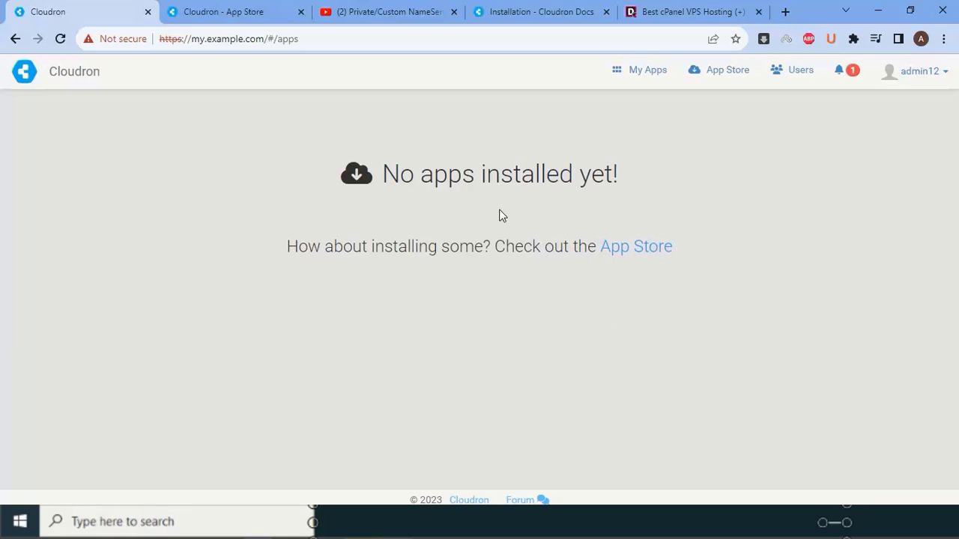
- Open the App Store from the empty dashboard and start the Cloudron.io sign-up e-mail field
click(644, 261)
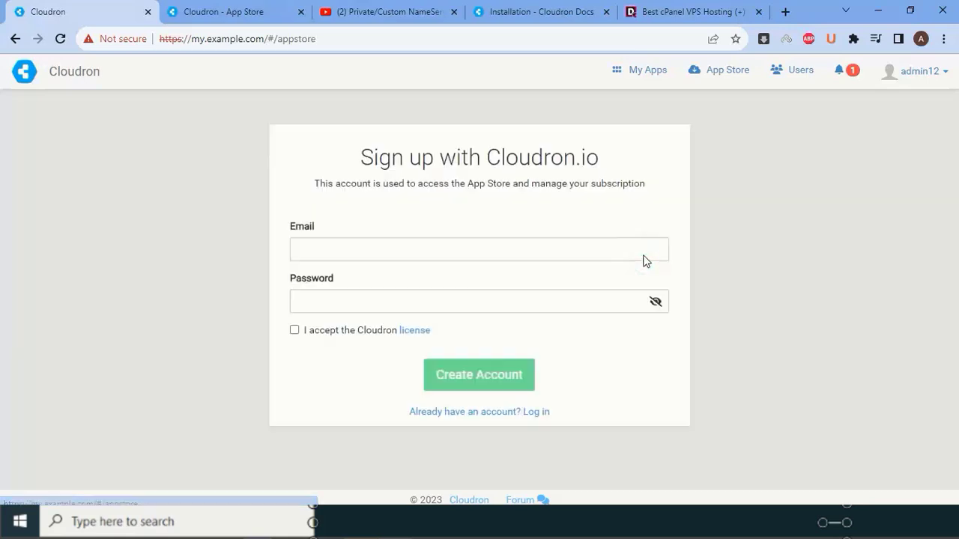
click(563, 242)
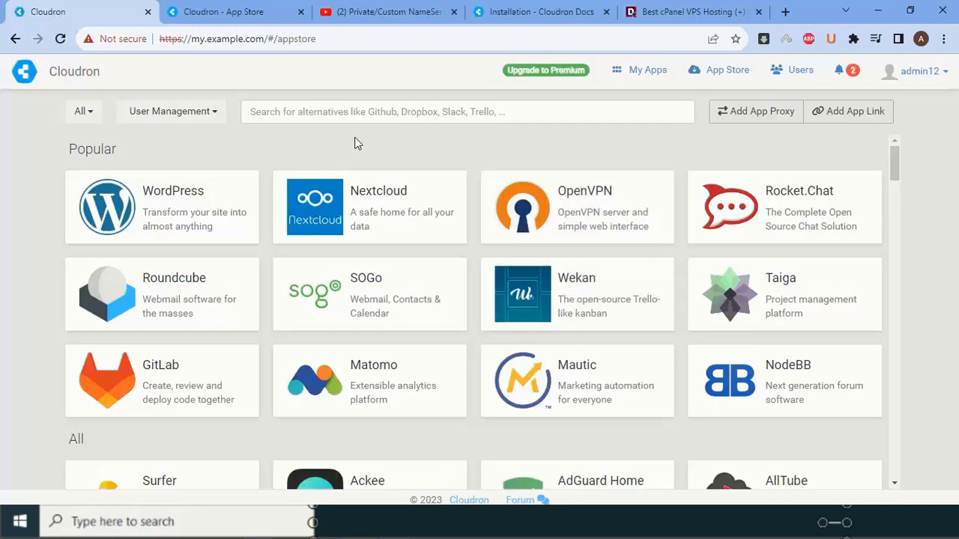
- Install WordPress from its App Store card at the location 'cloud'
click(204, 193)
scroll(597, 272, down, 1)
scroll(597, 299, down, 5)
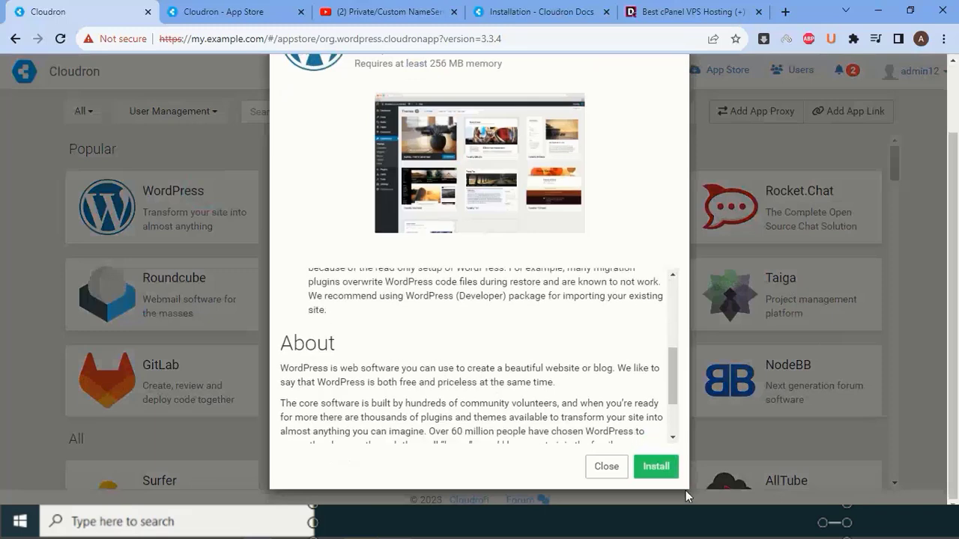
click(664, 469)
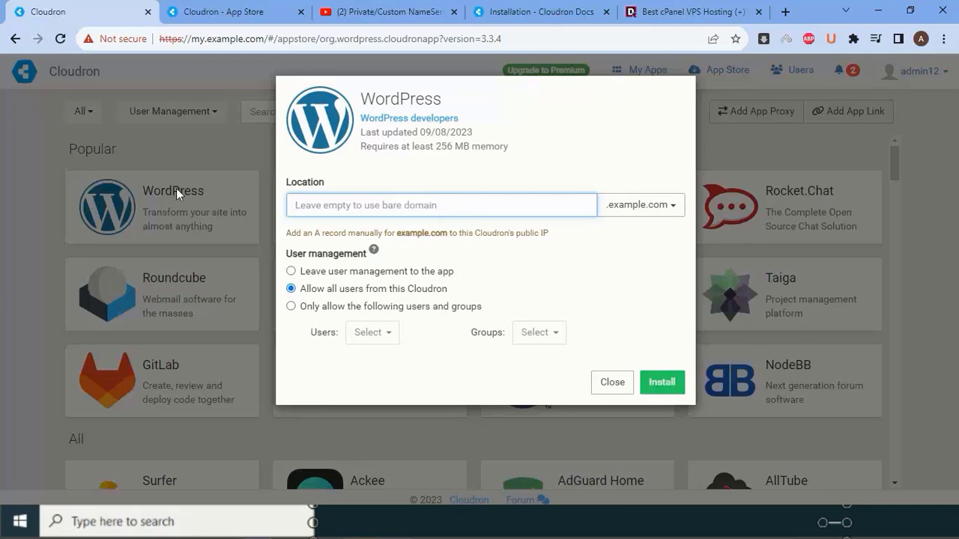
text(cloud)
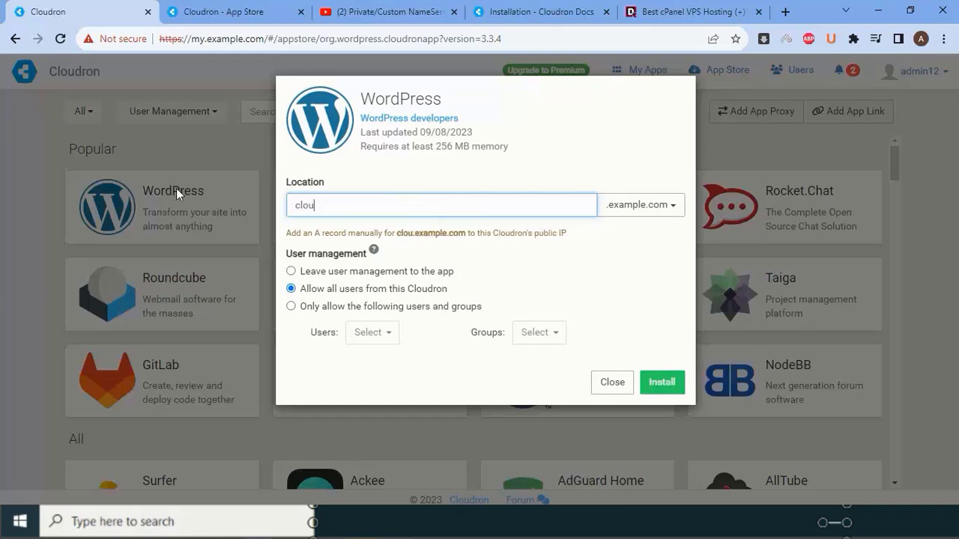
click(667, 383)
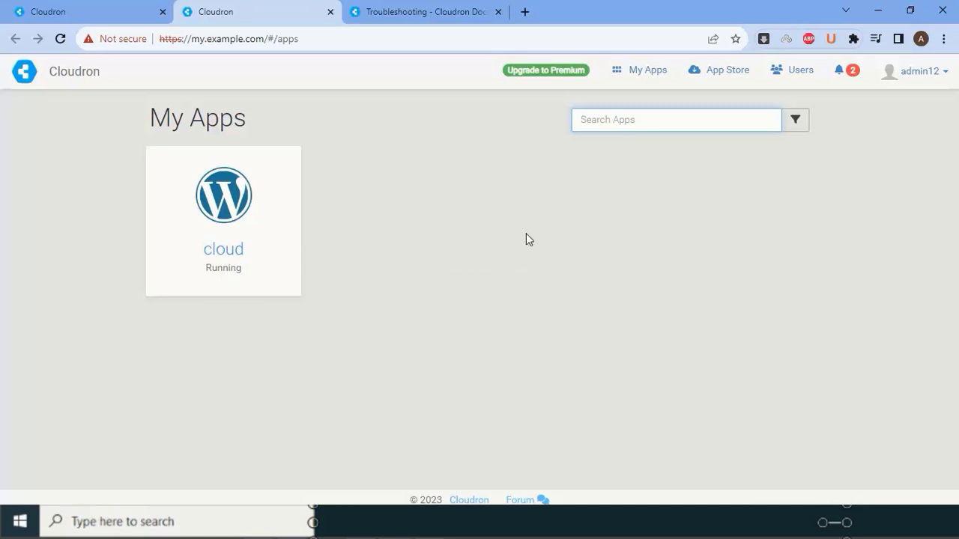
- Open the cloud WordPress app's settings and go to its Repair section
click(241, 203)
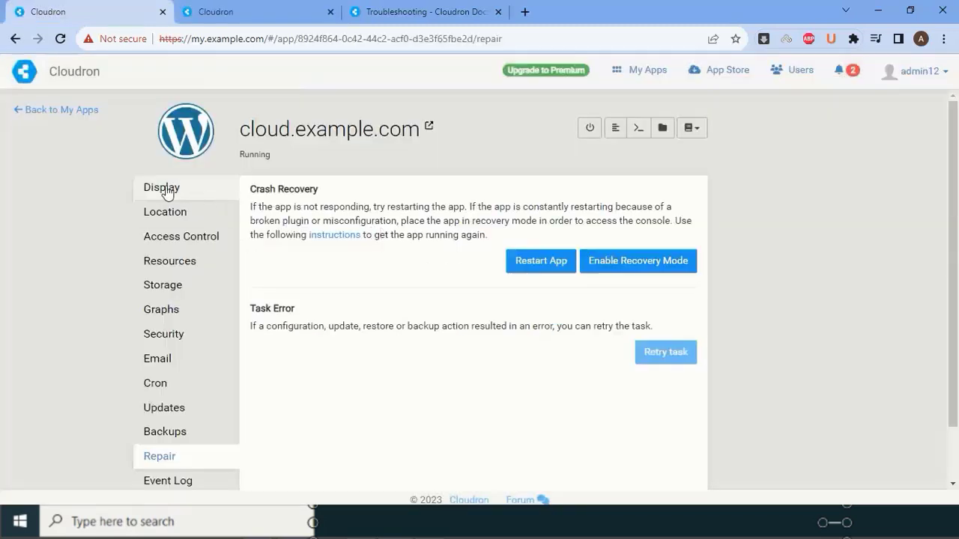
click(162, 187)
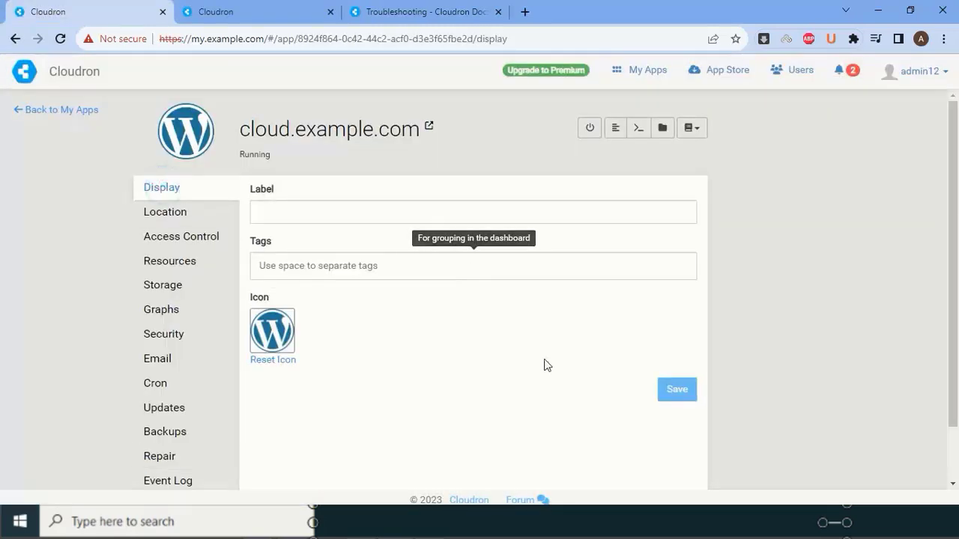
scroll(227, 407, down, 1)
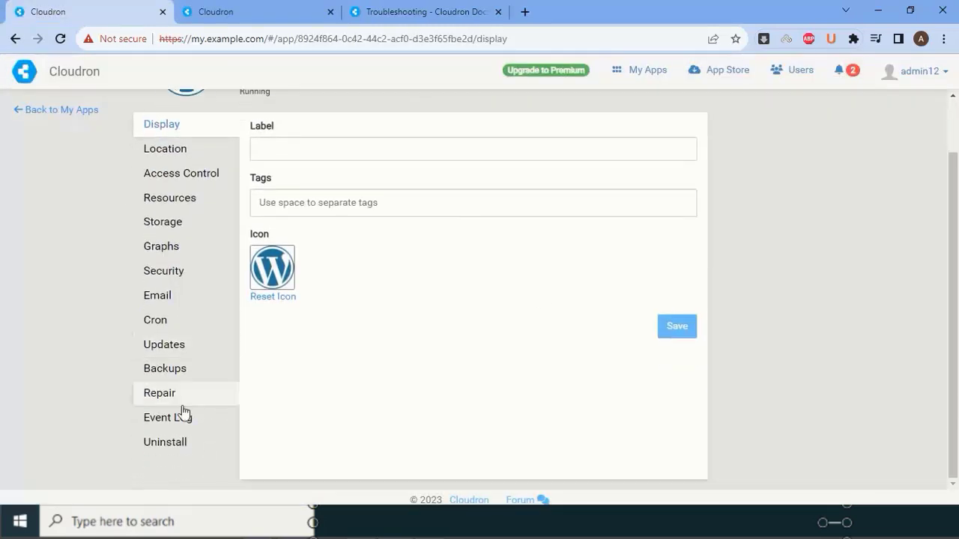
click(177, 394)
scroll(396, 405, up, 1)
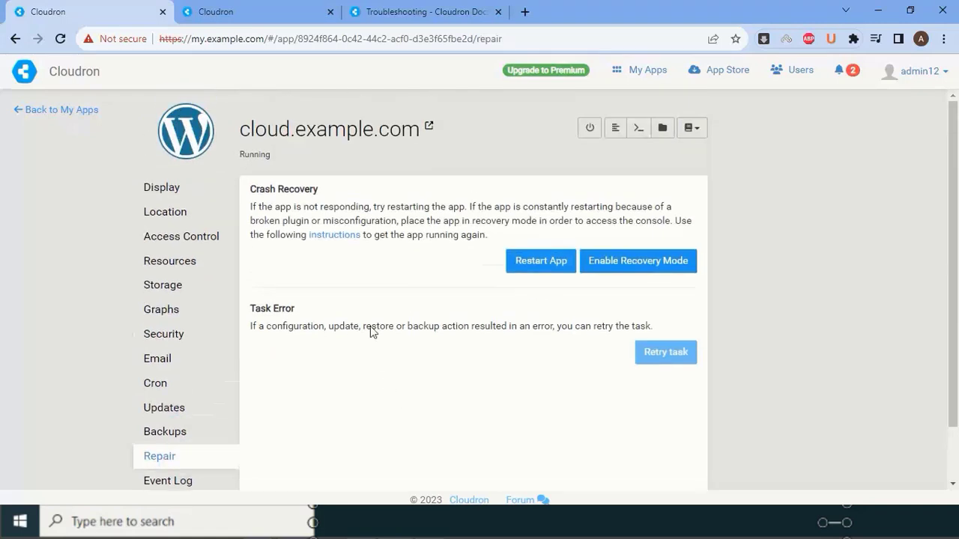
- Open the Troubleshooting docs and select the linux-image apt-get cleanup command
click(335, 235)
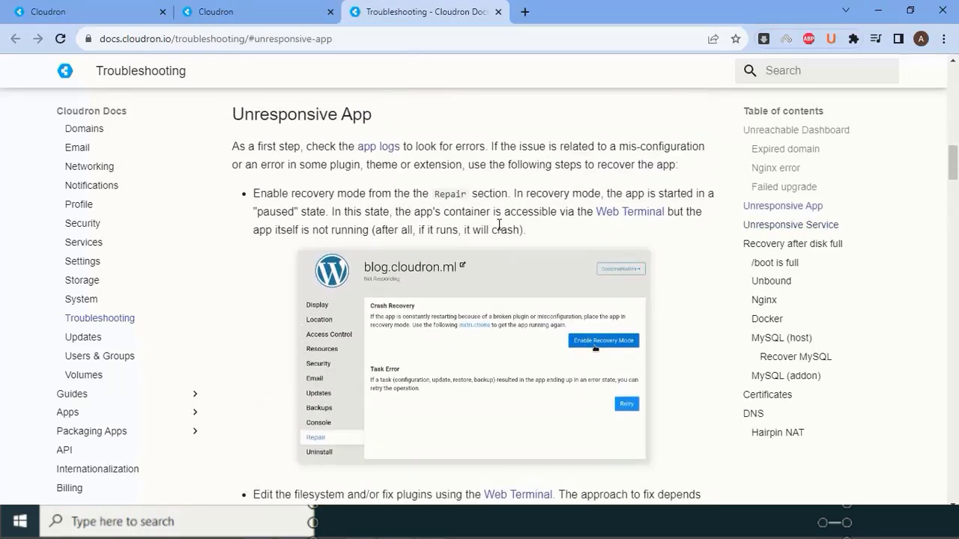
scroll(487, 232, down, 5)
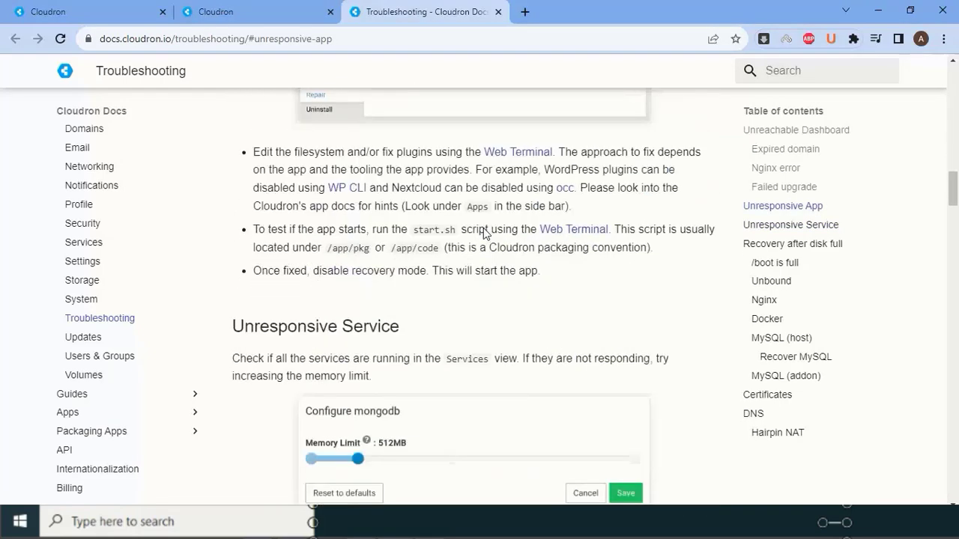
scroll(484, 229, down, 5)
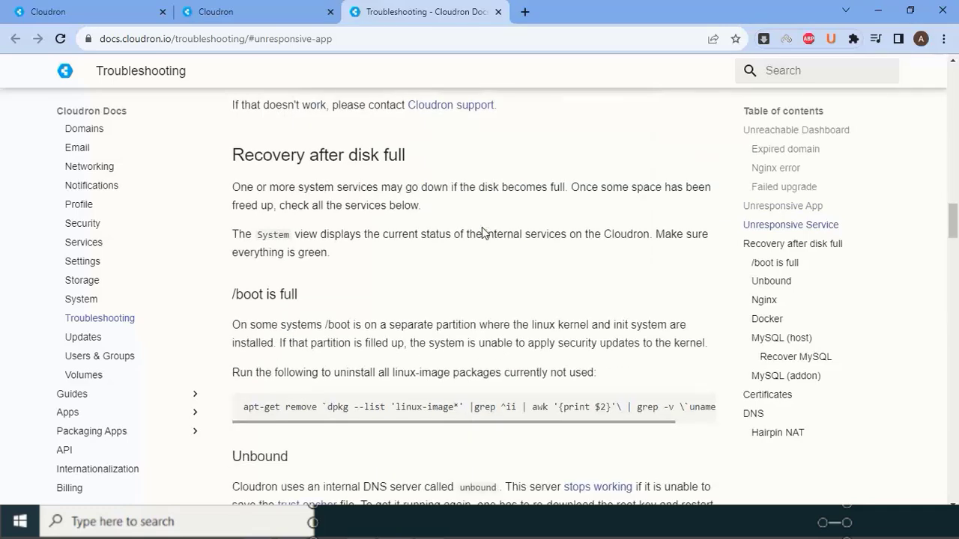
scroll(486, 233, down, 2)
scroll(486, 233, up, 1)
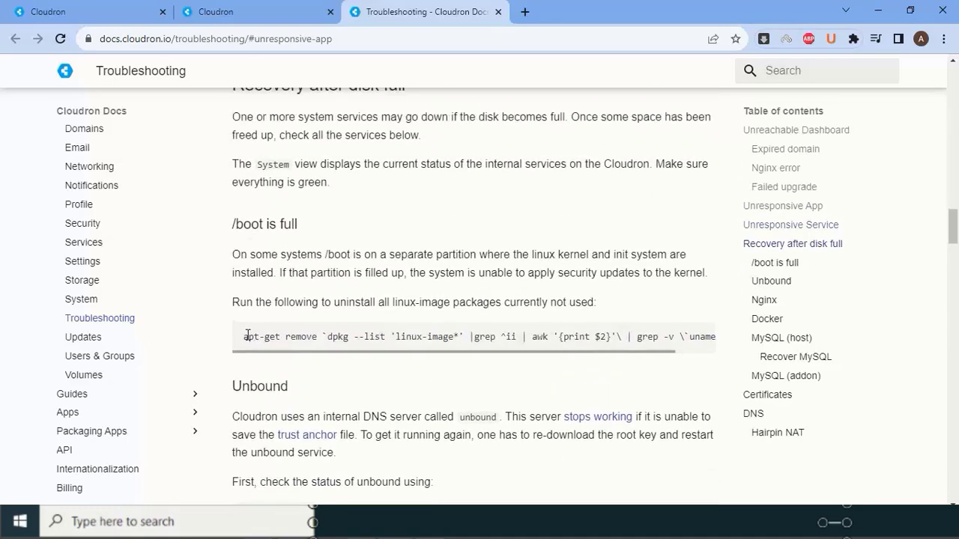
drag(245, 336, 706, 345)
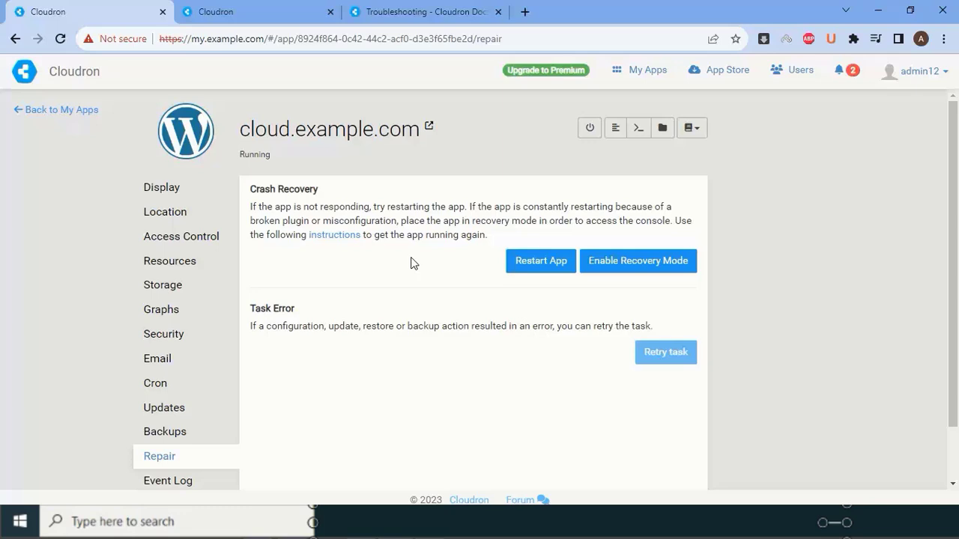
- Close the docs tab, view the WordPress app's post-install instructions, then dismiss them
click(498, 11)
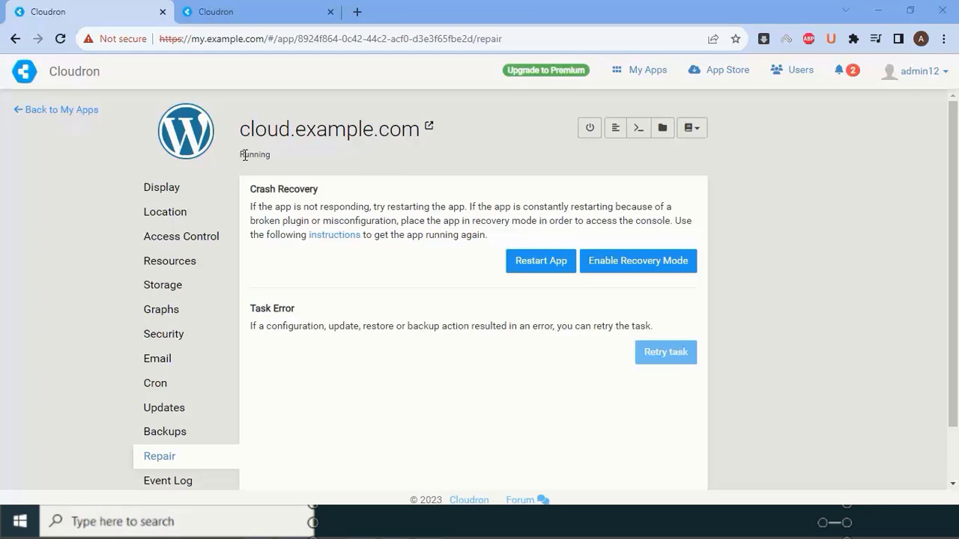
click(159, 188)
key(ctrl+w)
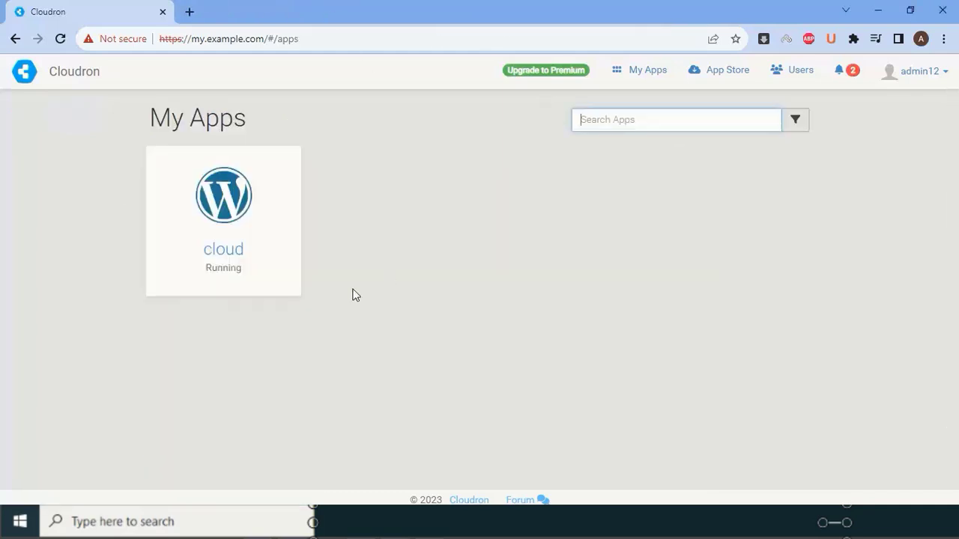
click(238, 225)
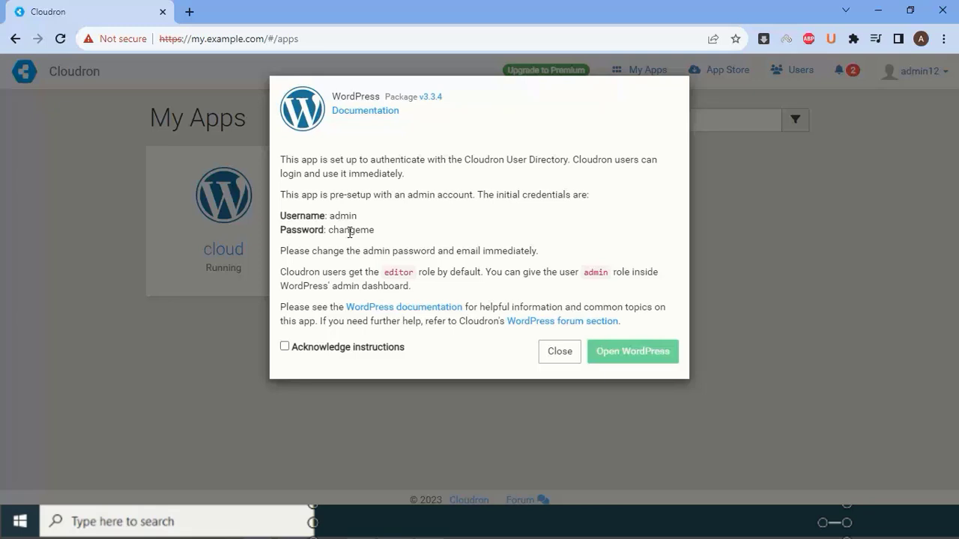
click(775, 162)
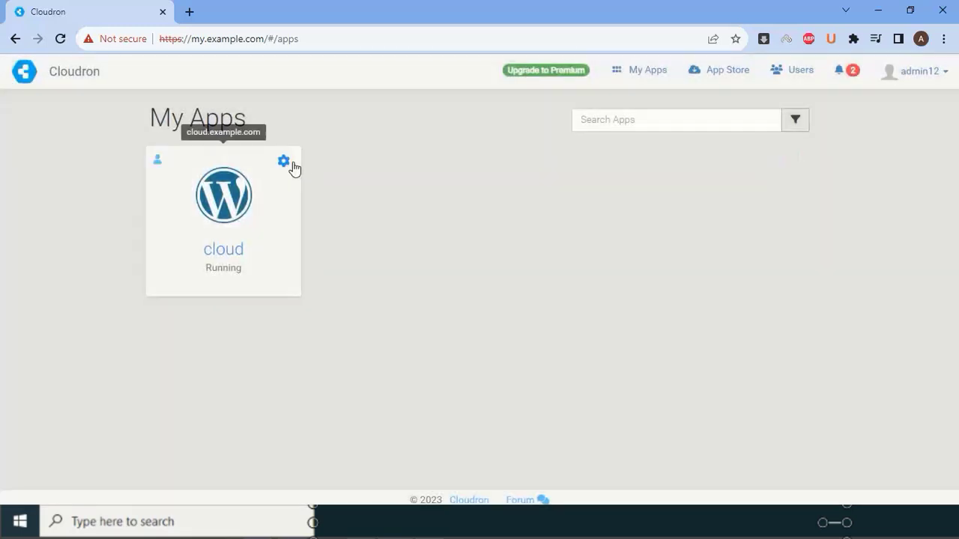
- Open the WordPress app's configuration and review its location, access control, resources, storage and graphs
click(284, 163)
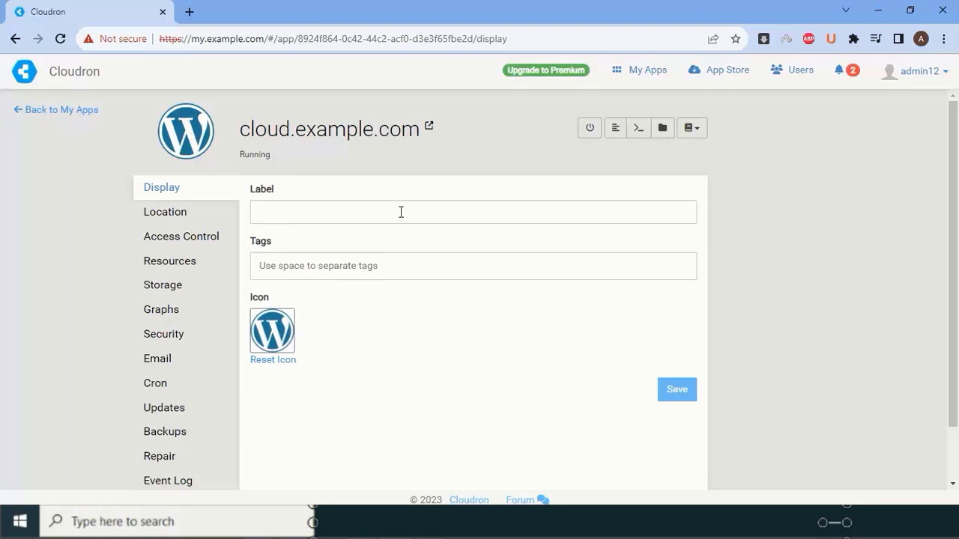
click(192, 215)
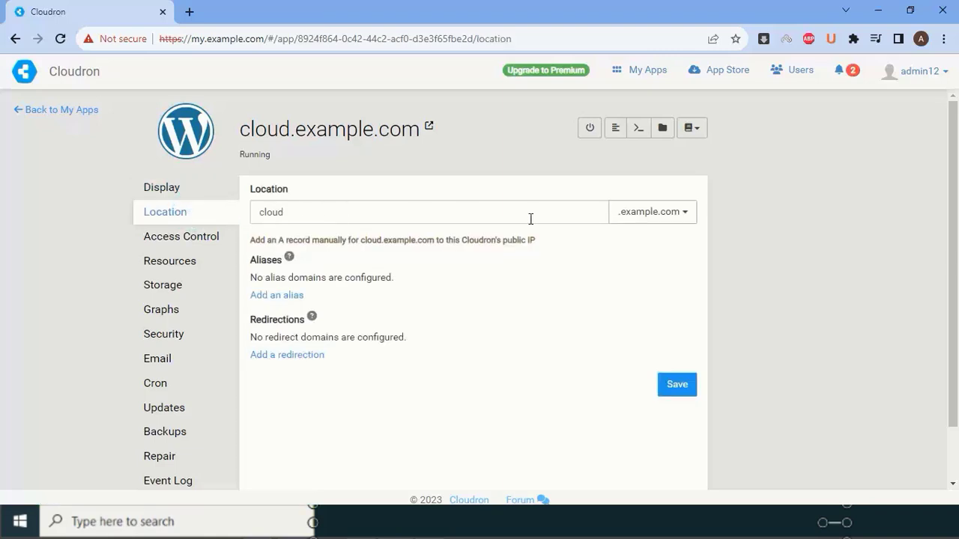
click(223, 245)
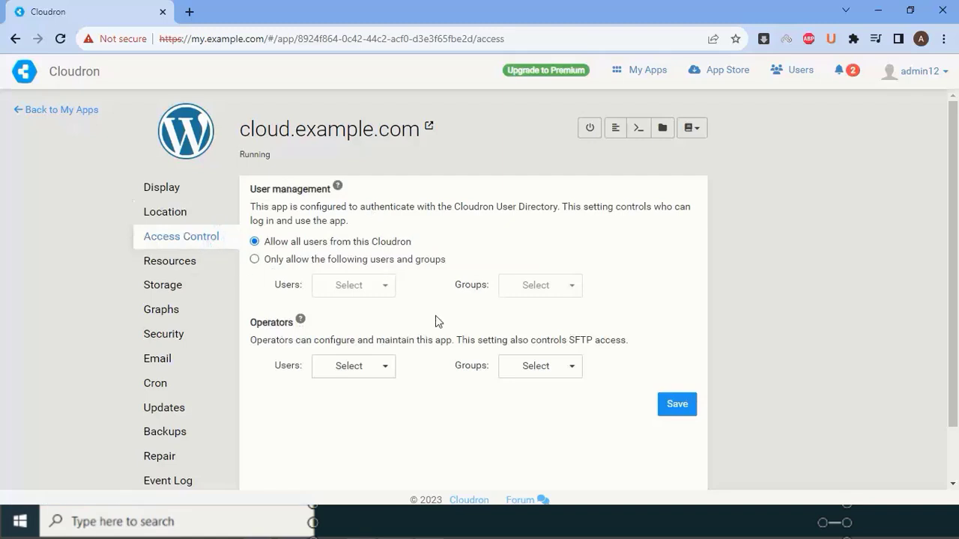
click(189, 273)
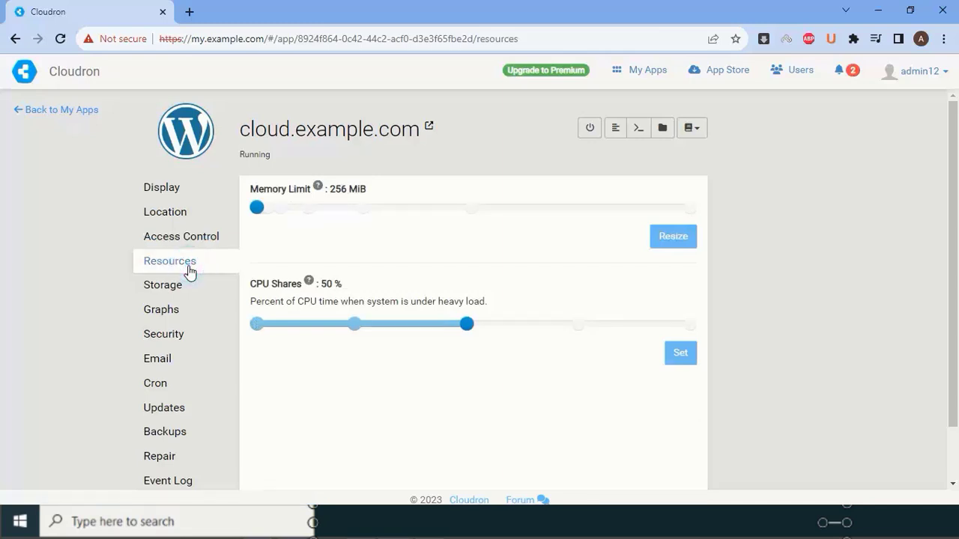
click(189, 290)
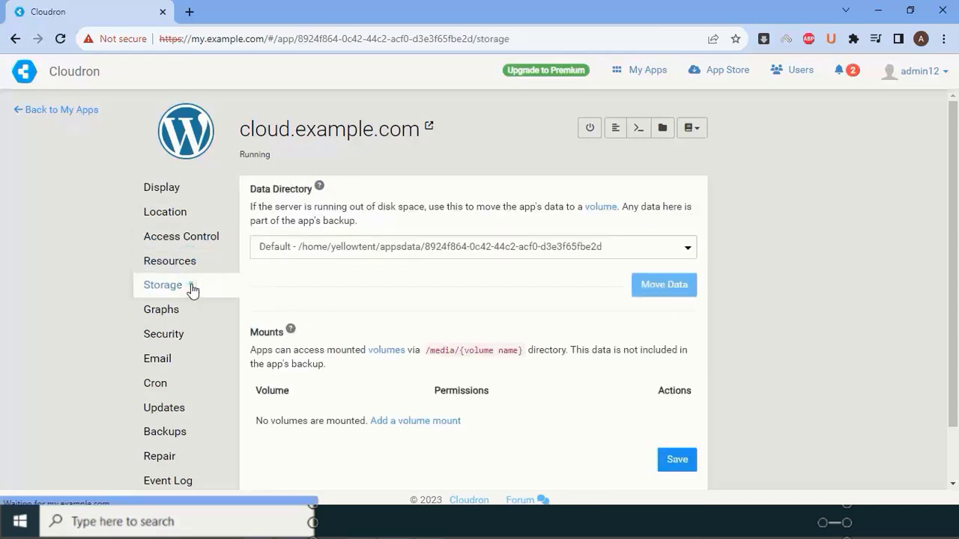
scroll(419, 272, down, 1)
click(189, 254)
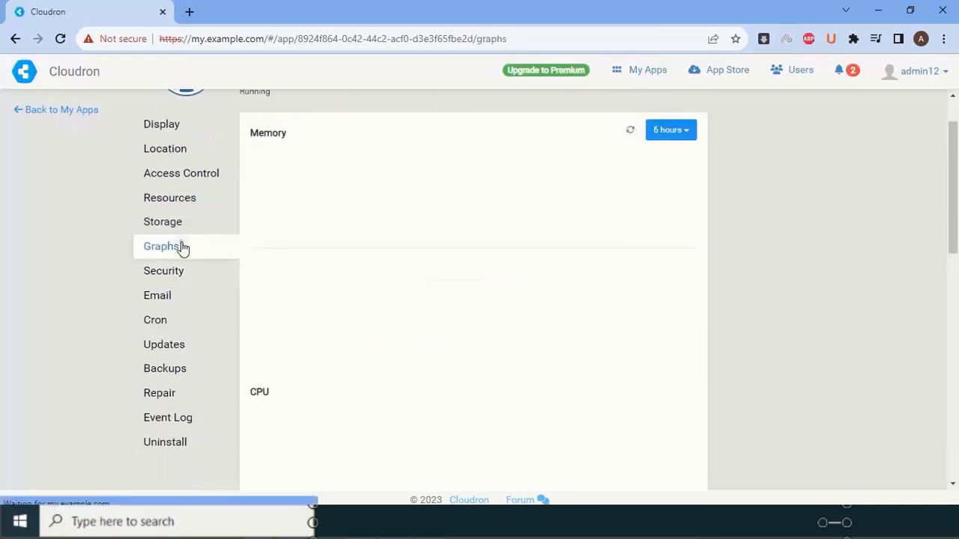
- Review the app's security, email, cron and update settings, then show the Uninstall options
click(190, 273)
click(193, 296)
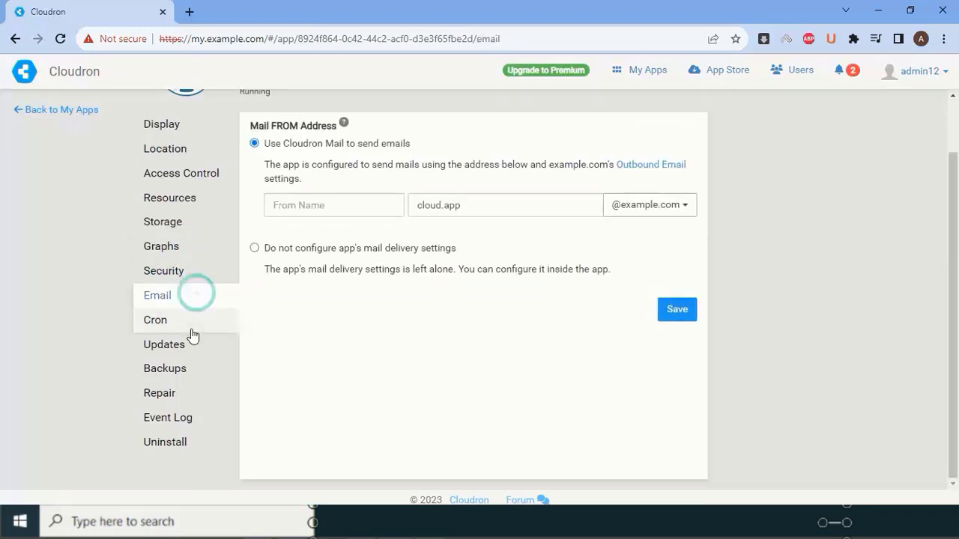
click(189, 323)
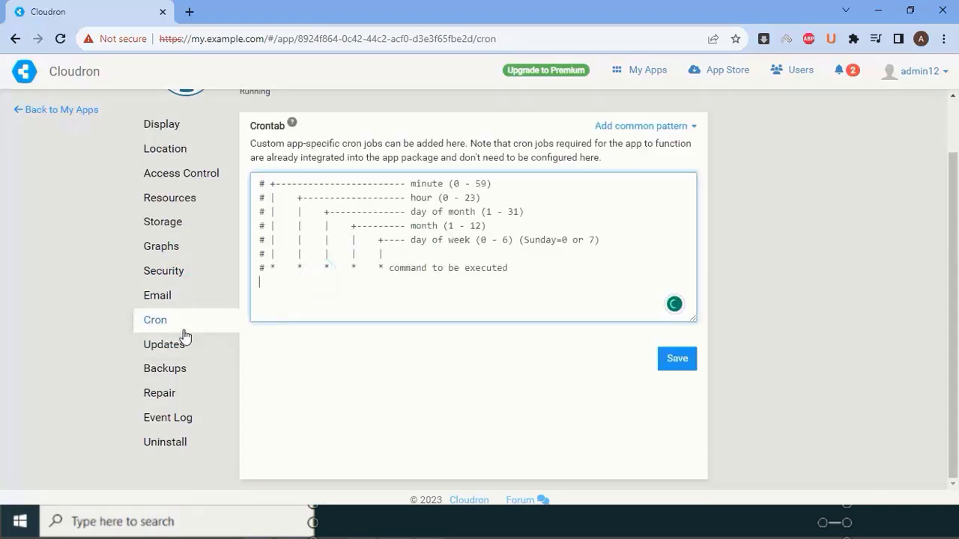
click(183, 325)
click(337, 295)
click(143, 346)
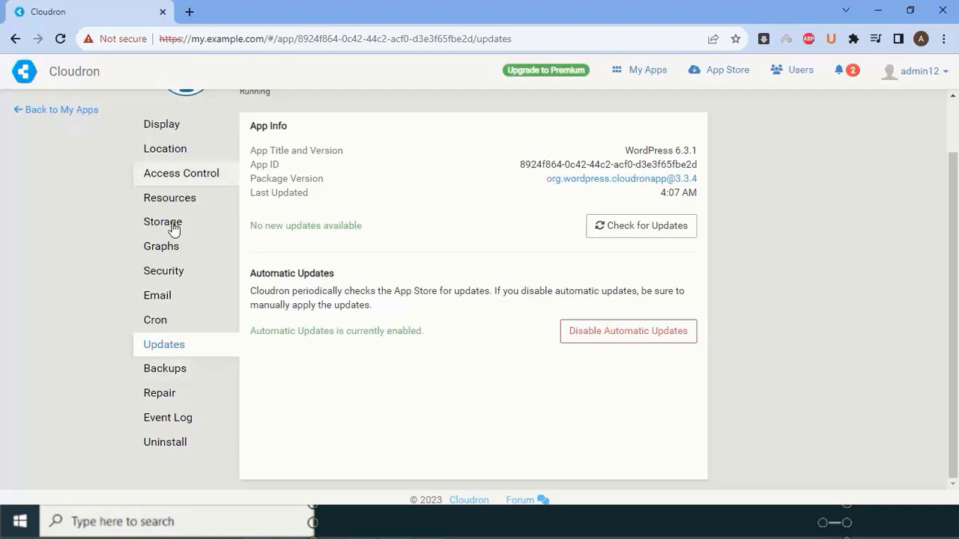
click(189, 316)
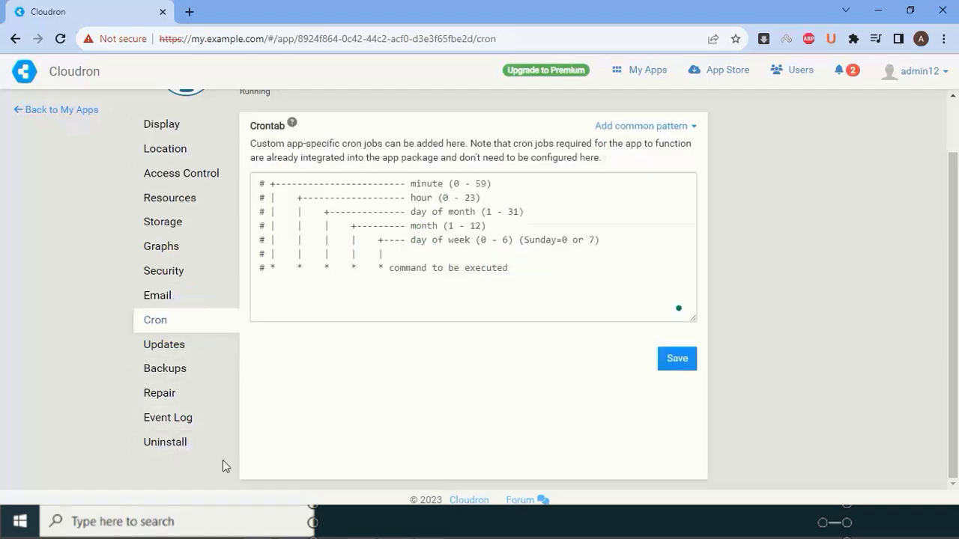
click(188, 445)
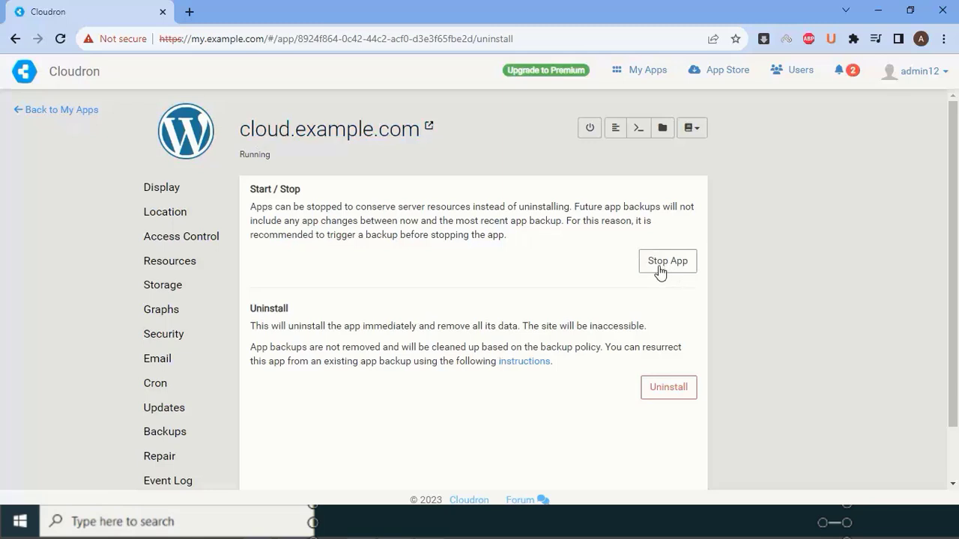
- Open cloud.example.com in a new tab, view the Hello world! post, and return home
click(430, 126)
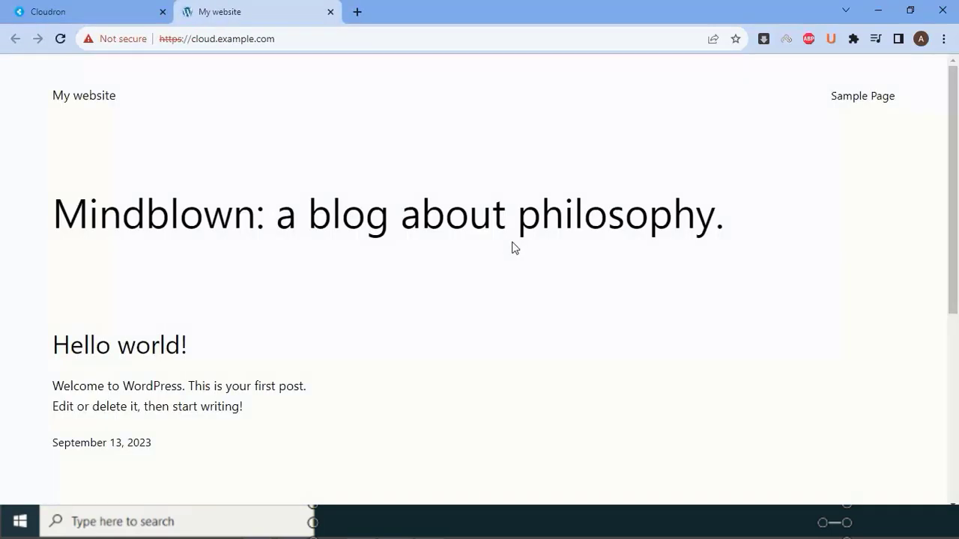
click(142, 349)
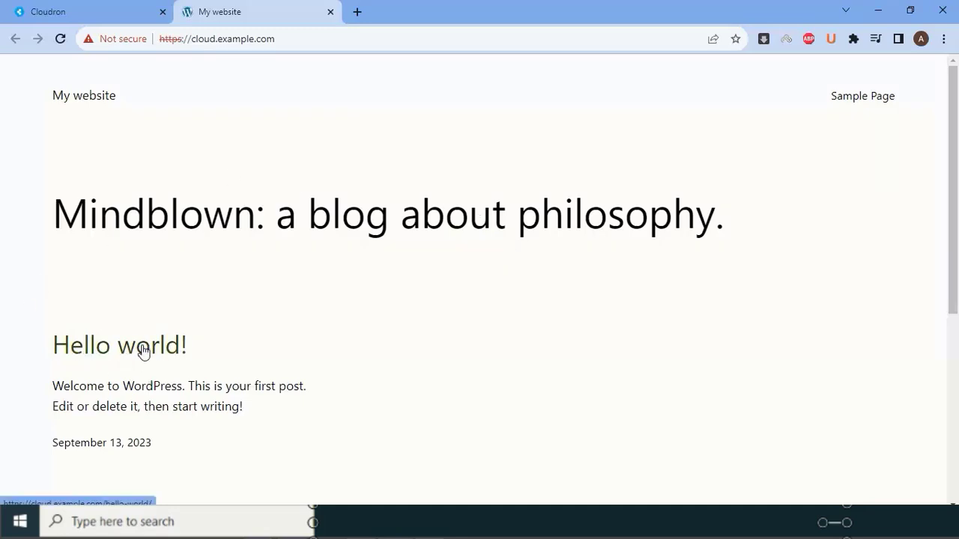
click(96, 99)
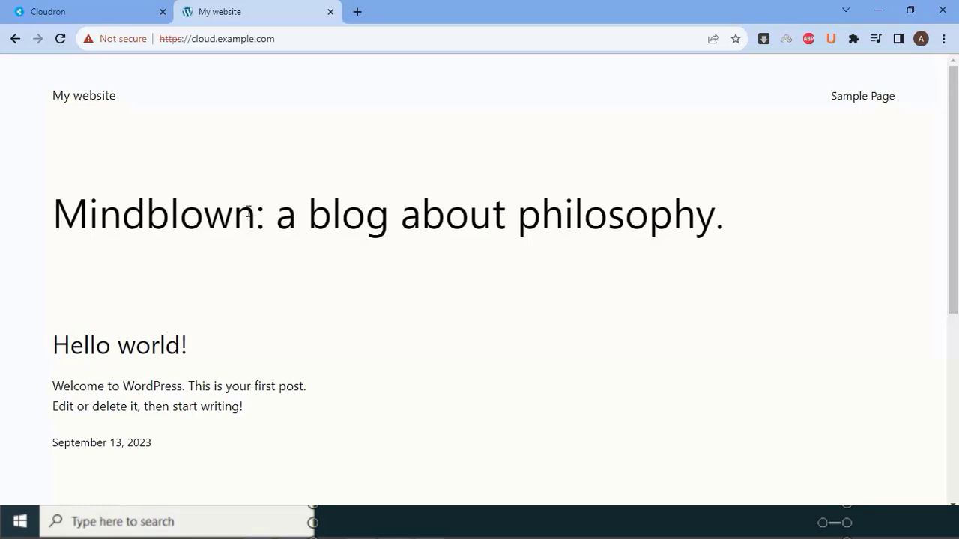
- Load the WordPress login page by appending /wp-admin to the site address
click(312, 39)
click(403, 42)
text(/wp-admin)
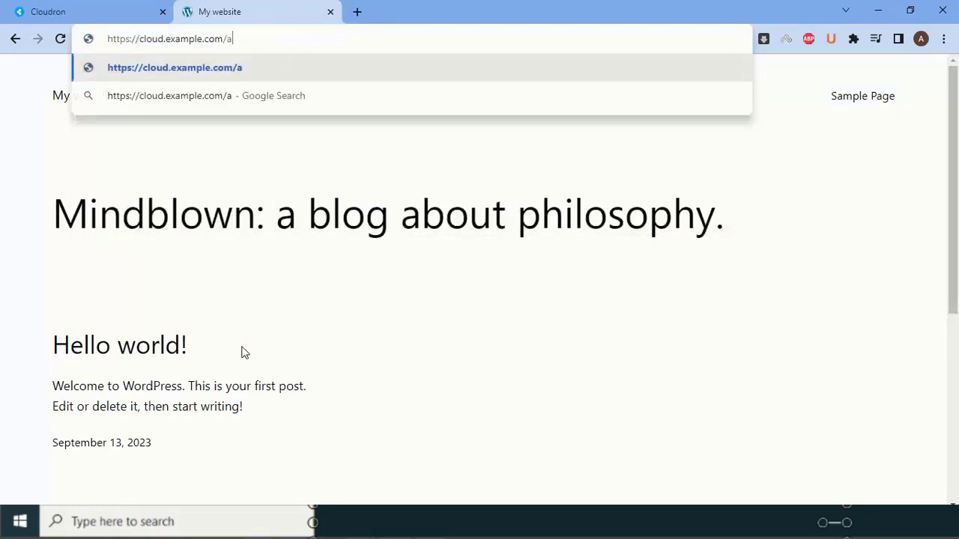
click(407, 349)
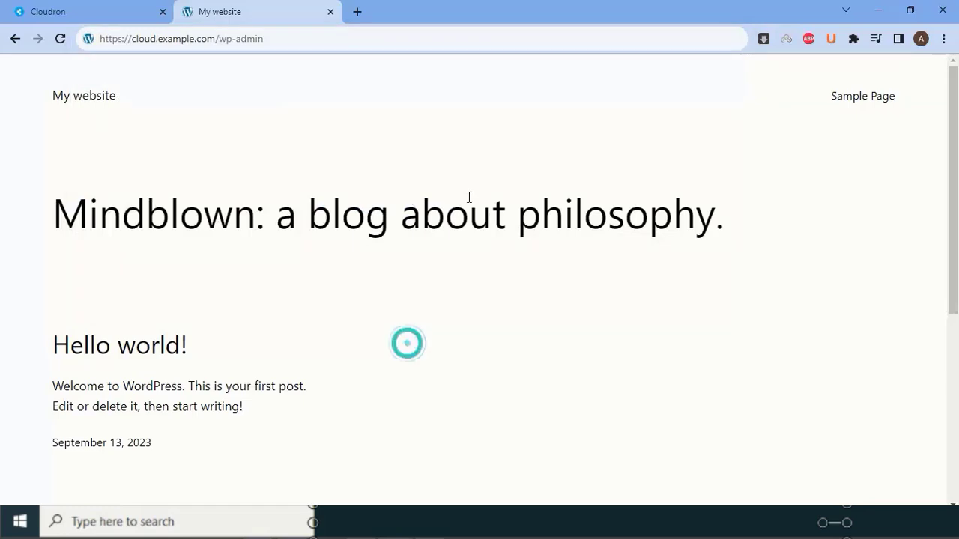
click(399, 43)
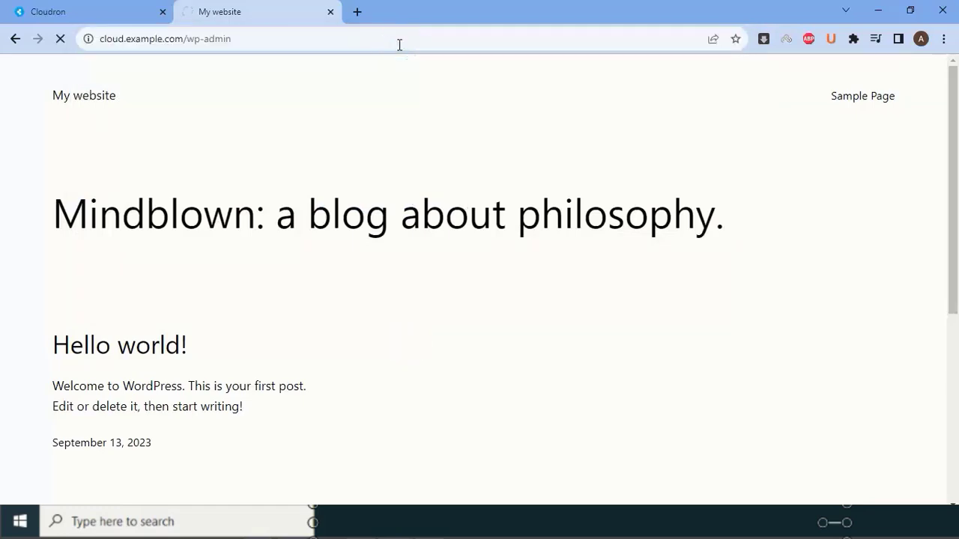
key(Return)
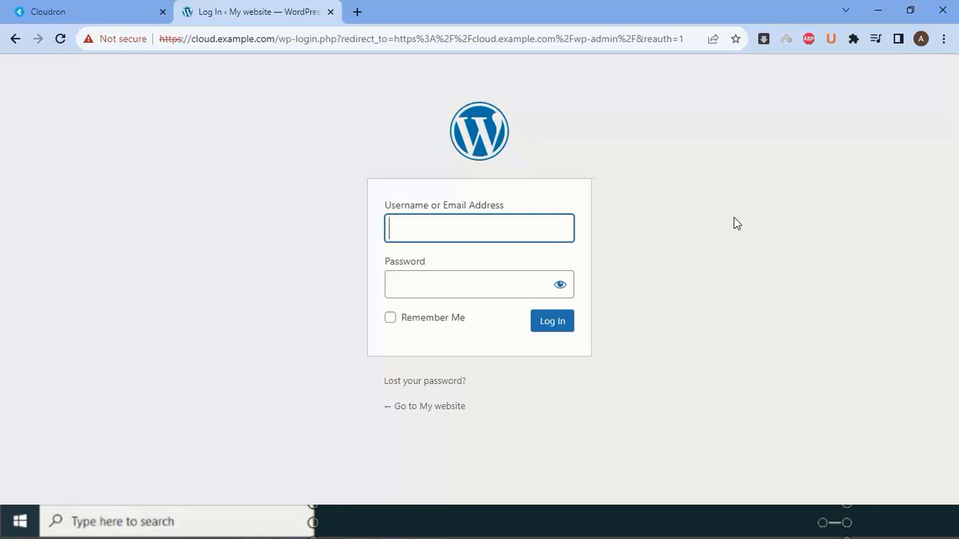
- Enter the admin username and password and log in to the WordPress Dashboard
text(admin12)
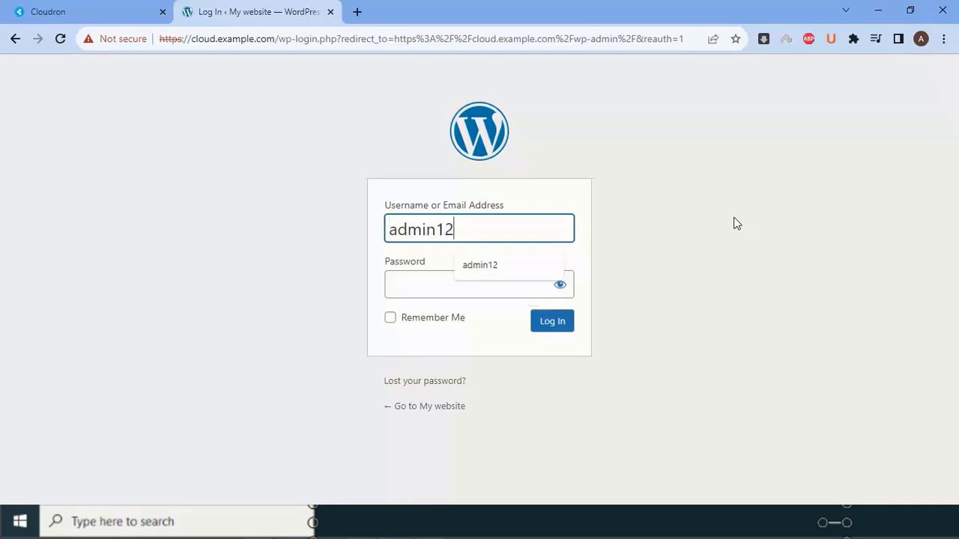
key(Tab)
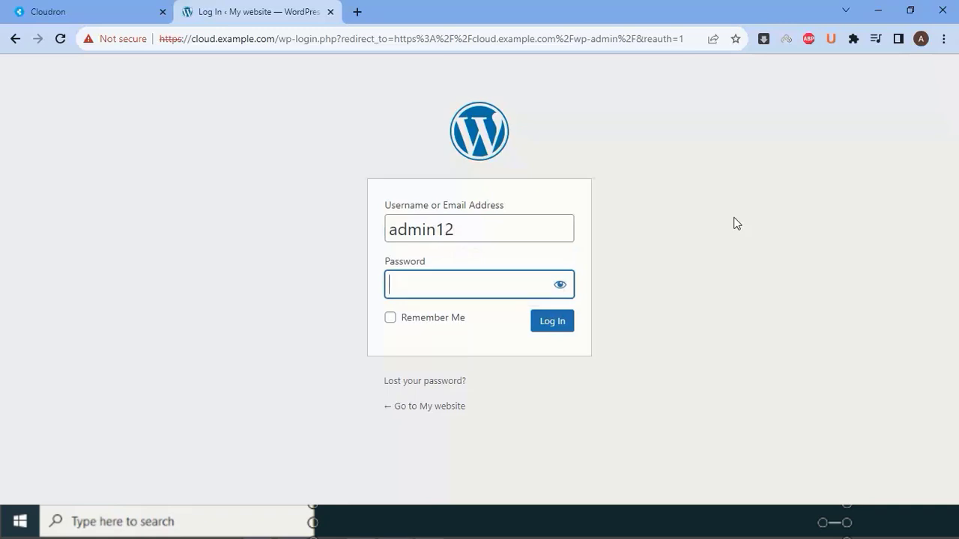
text(•••••••••••)
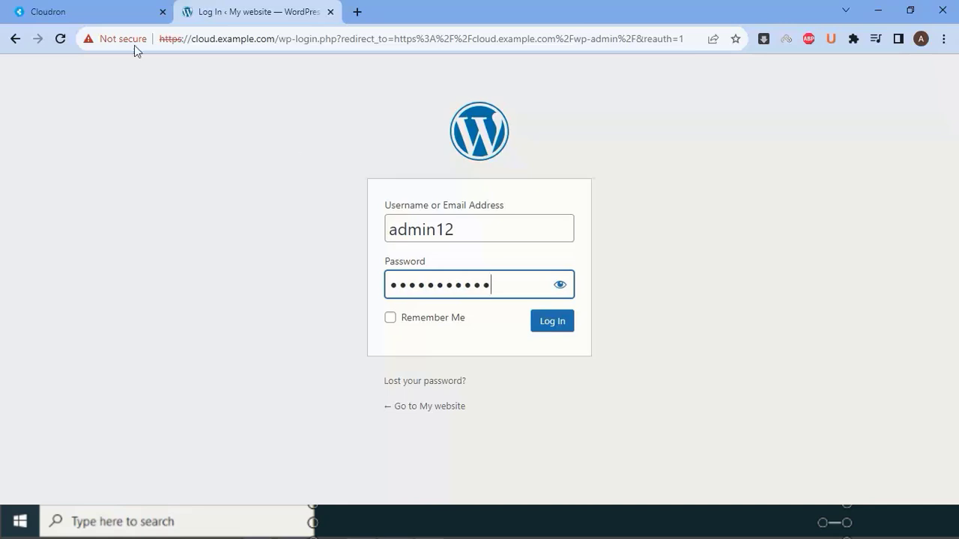
click(64, 10)
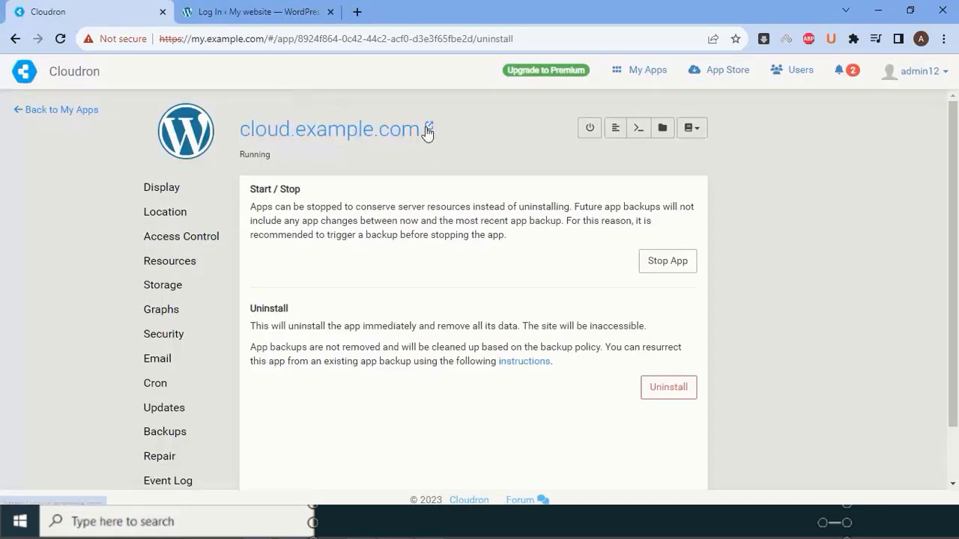
click(296, 15)
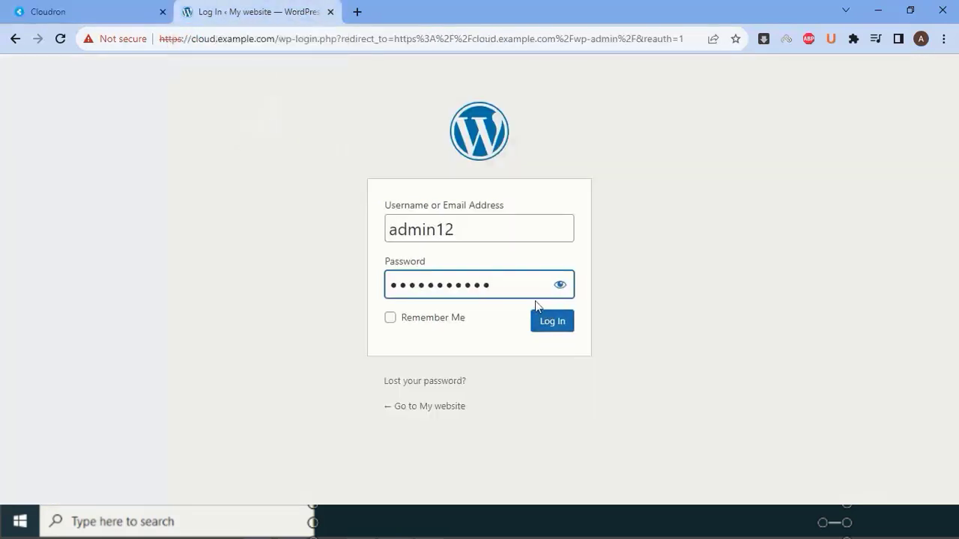
click(544, 328)
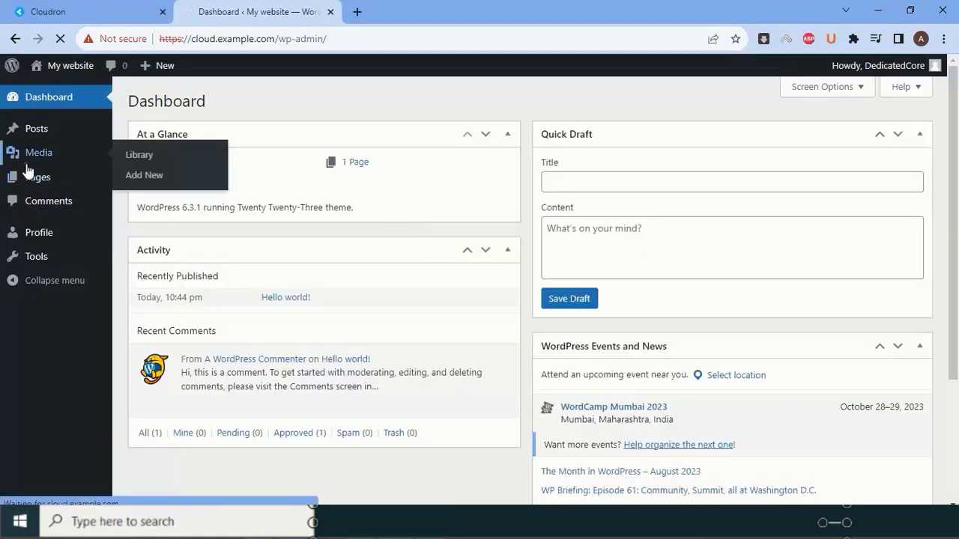
- Open Media in the admin menu to see the Library's 'No media items found.'
click(29, 161)
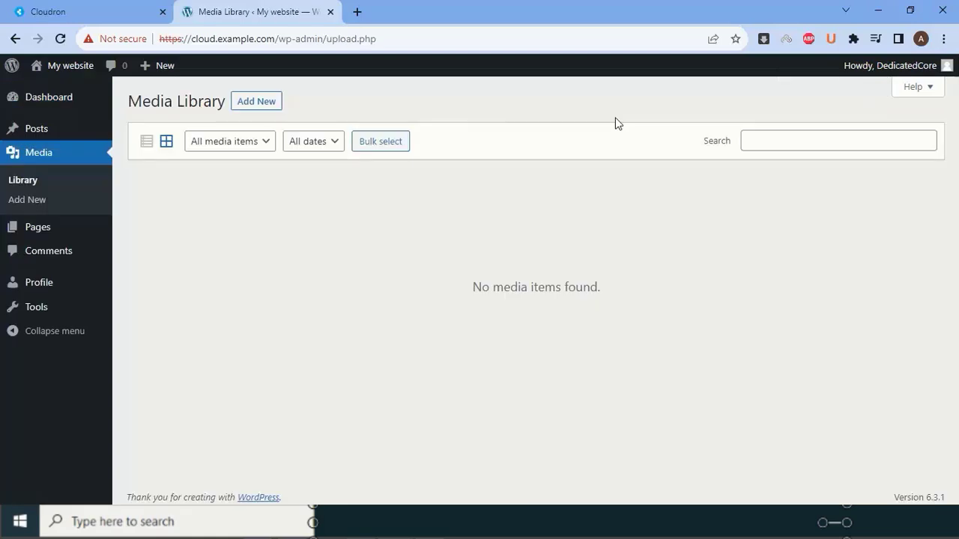
mouse_move(936, 65)
mouse_move(46, 7)
- In Cloudron, review the app's Display, Location, Access Control, Resources, Storage and Graphs sections
click(109, 9)
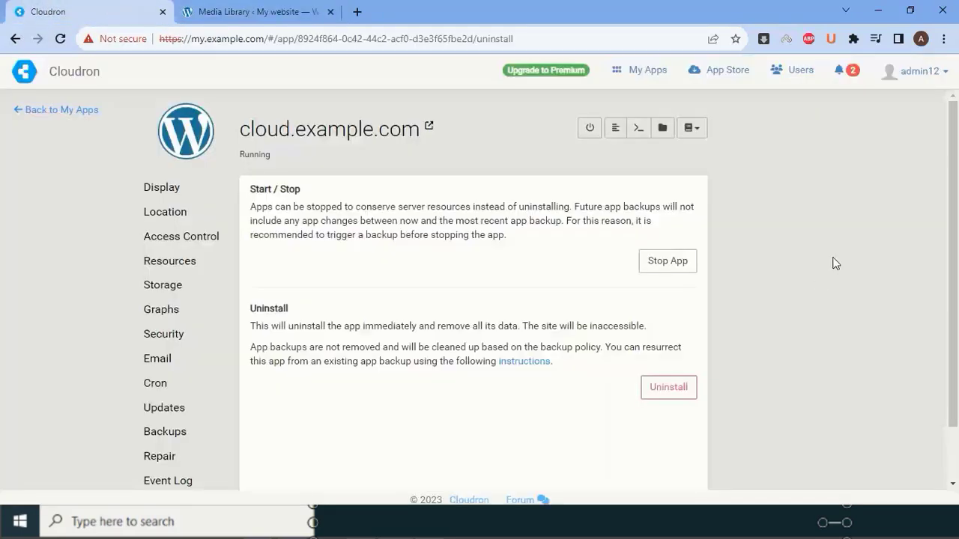
click(179, 188)
click(171, 211)
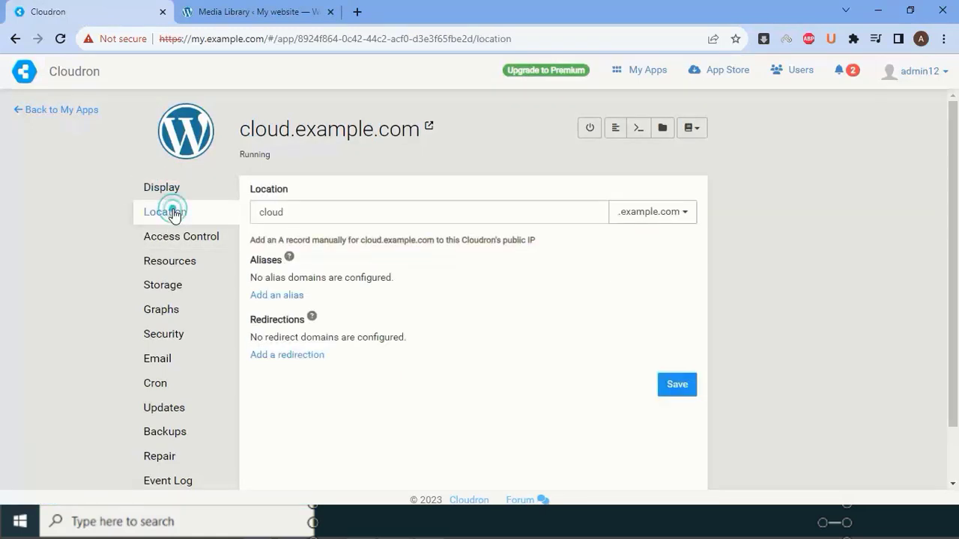
click(177, 230)
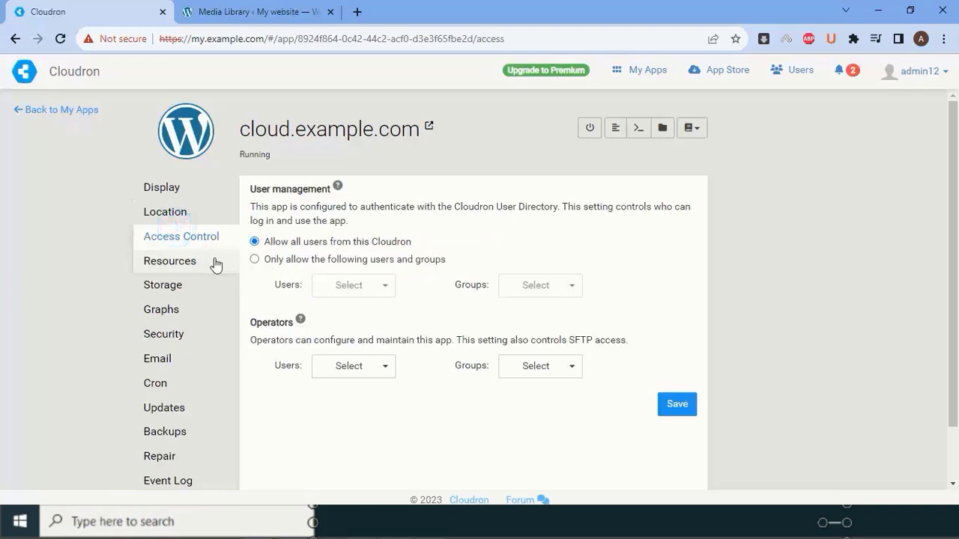
click(204, 260)
click(197, 285)
click(194, 306)
click(188, 285)
click(189, 284)
click(177, 189)
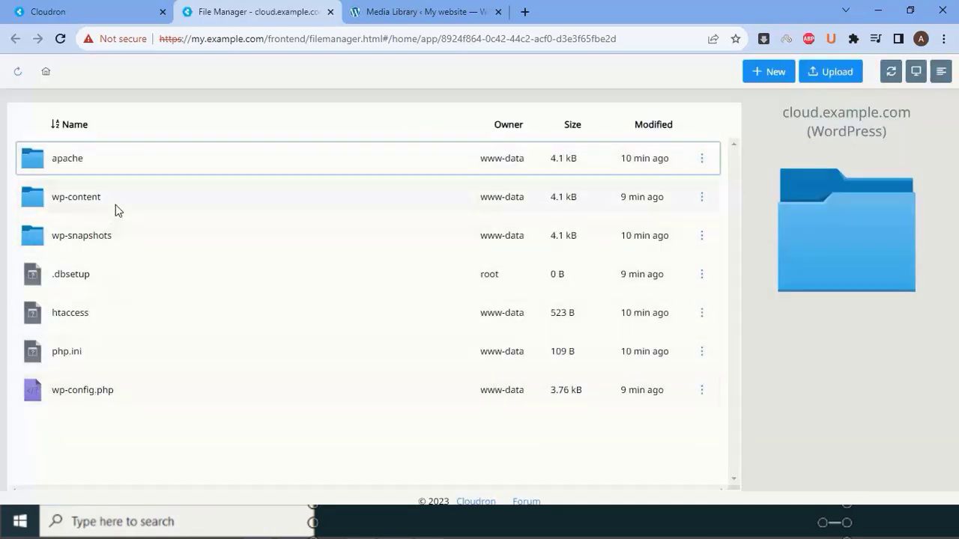
- Browse the File Manager into wp-content/plugins and view its Upload File and New Folder options
click(424, 11)
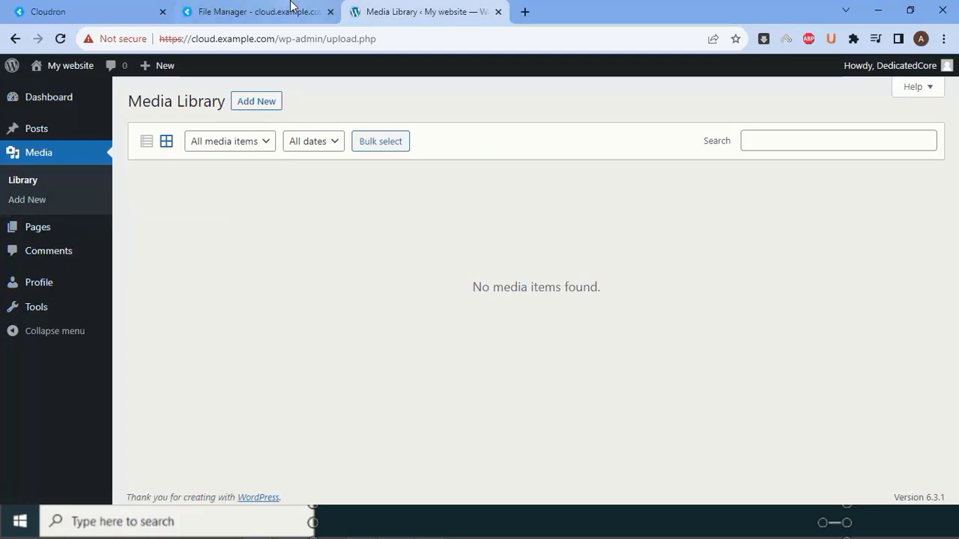
click(291, 6)
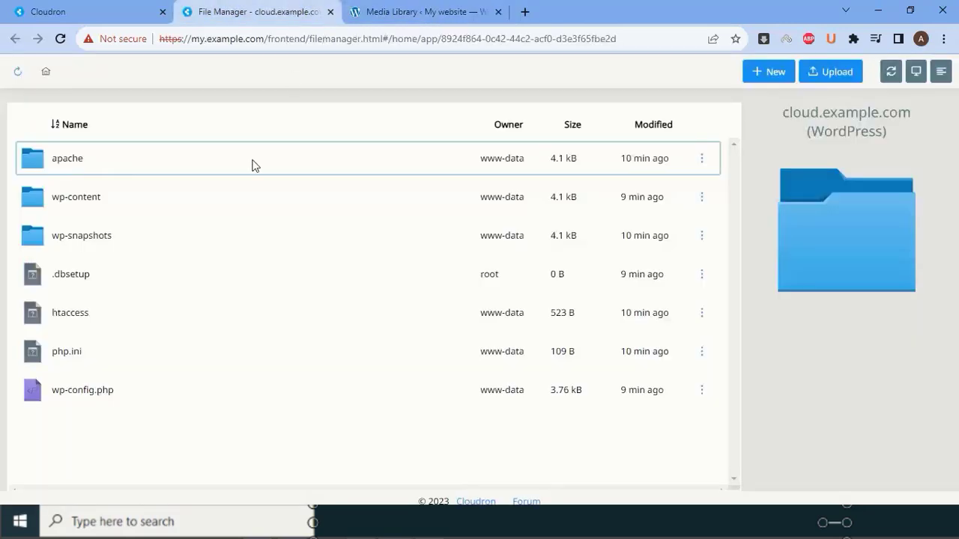
double_click(91, 193)
double_click(66, 157)
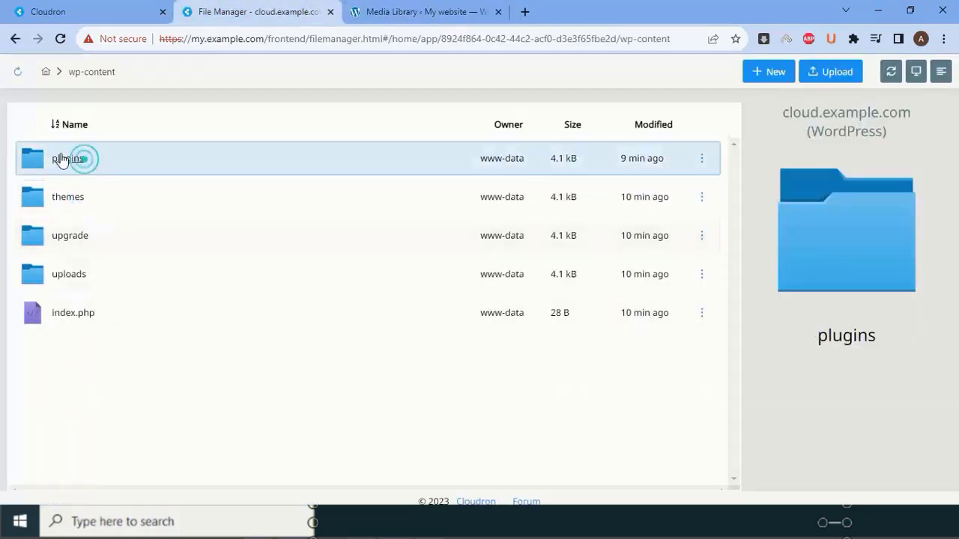
click(830, 81)
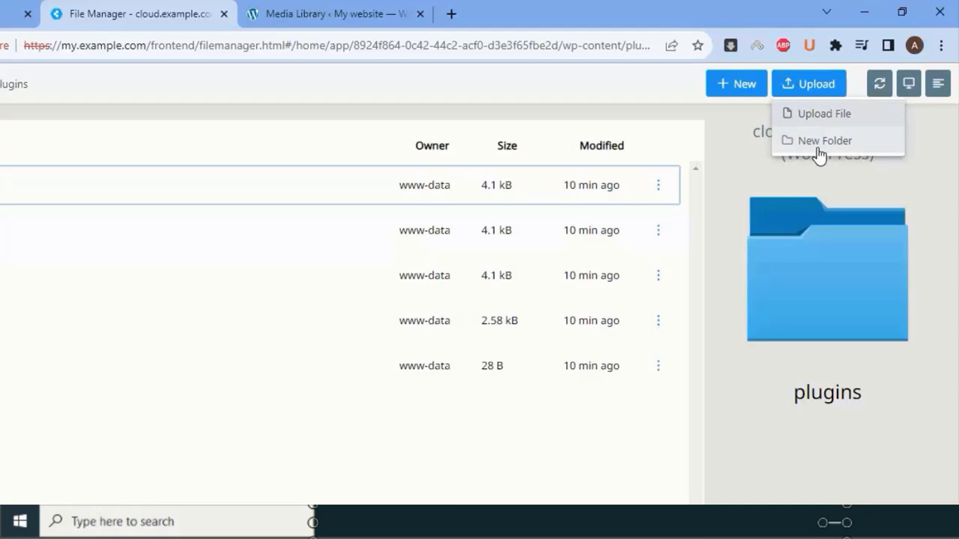
click(809, 84)
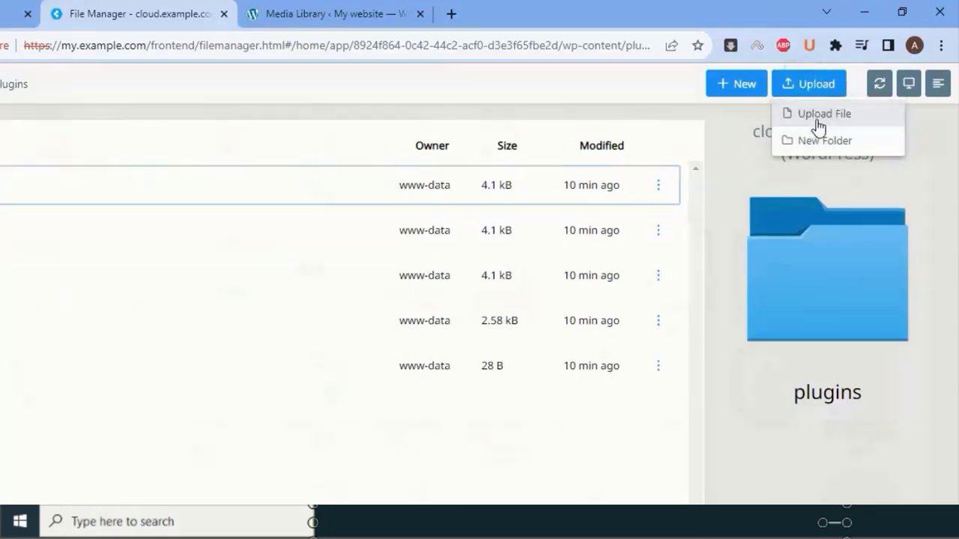
click(304, 9)
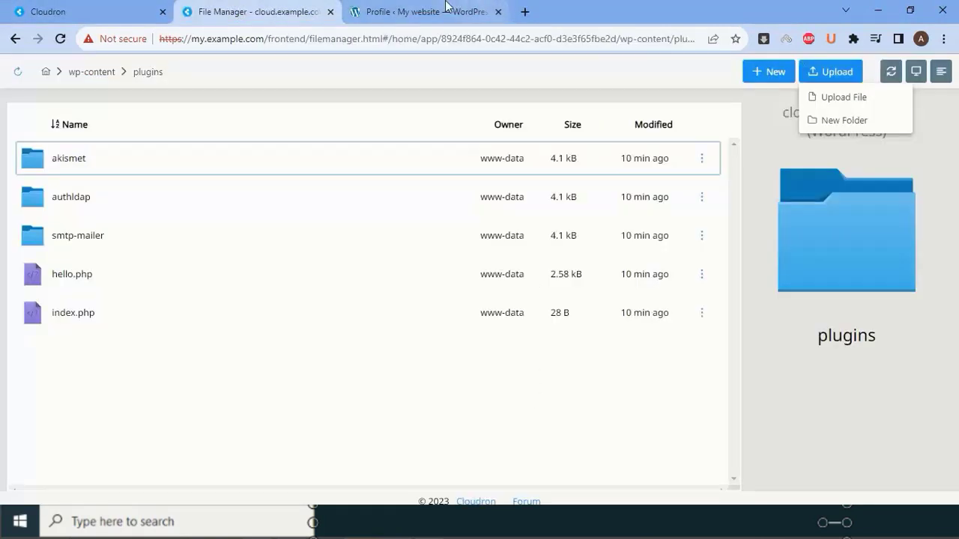
- Log out of WordPress admin from the Howdy account menu on the Profile page
click(450, 9)
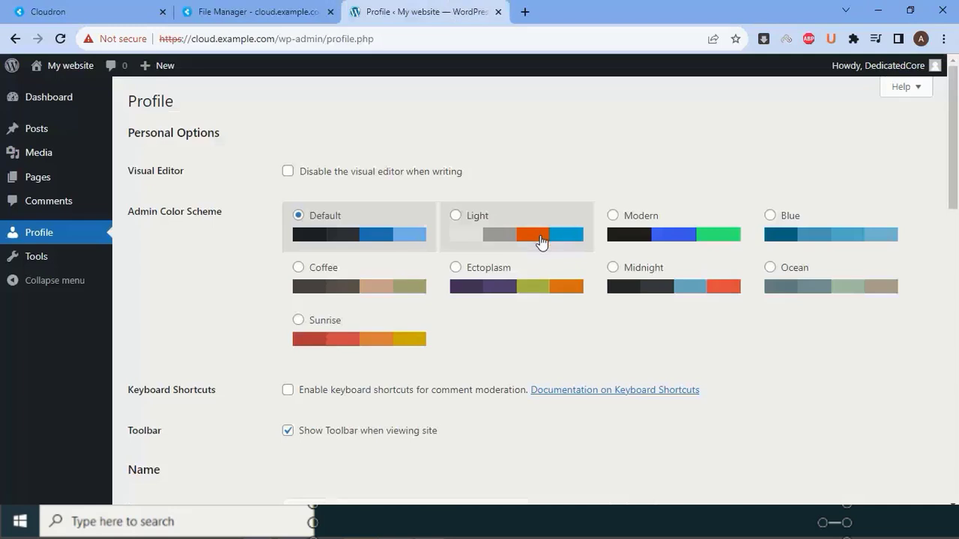
click(914, 66)
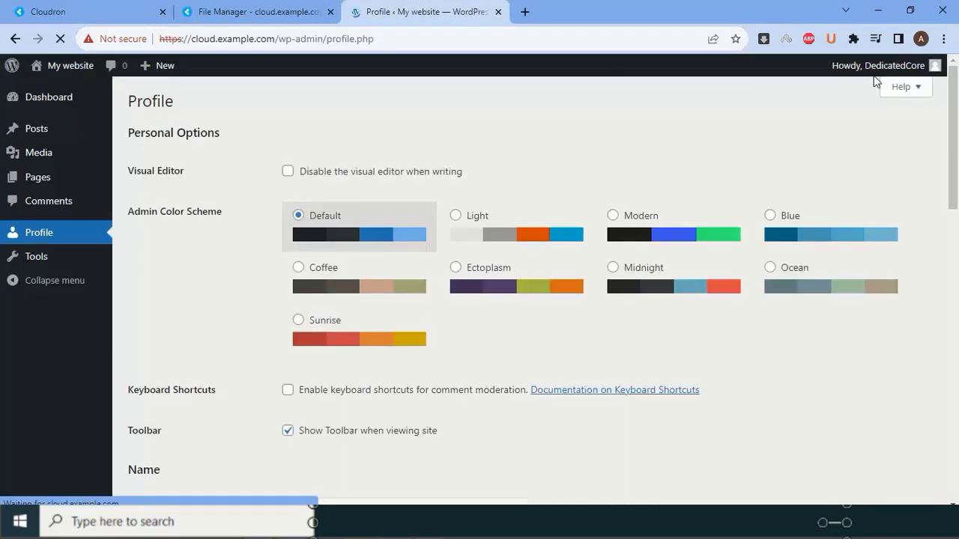
click(872, 149)
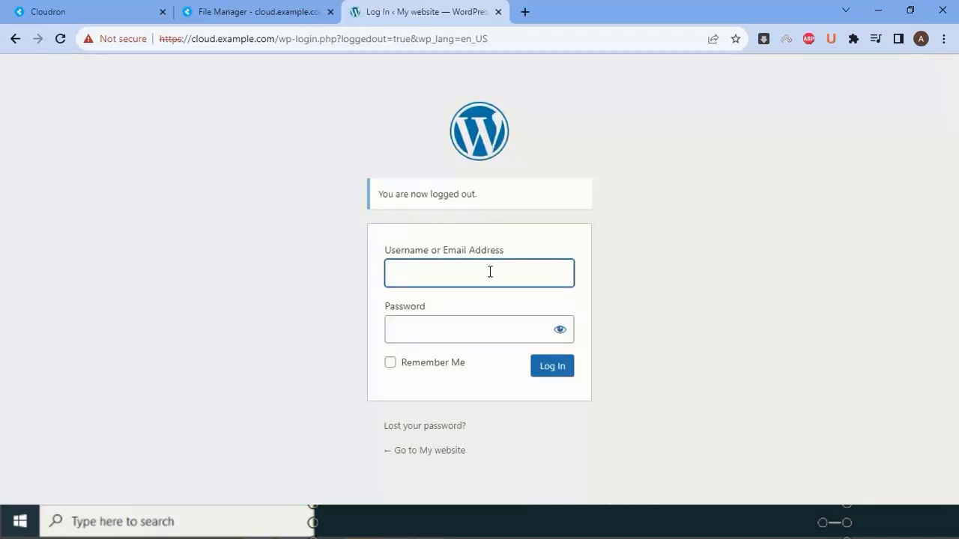
- Fill the WordPress login form with username admin and the password
click(469, 276)
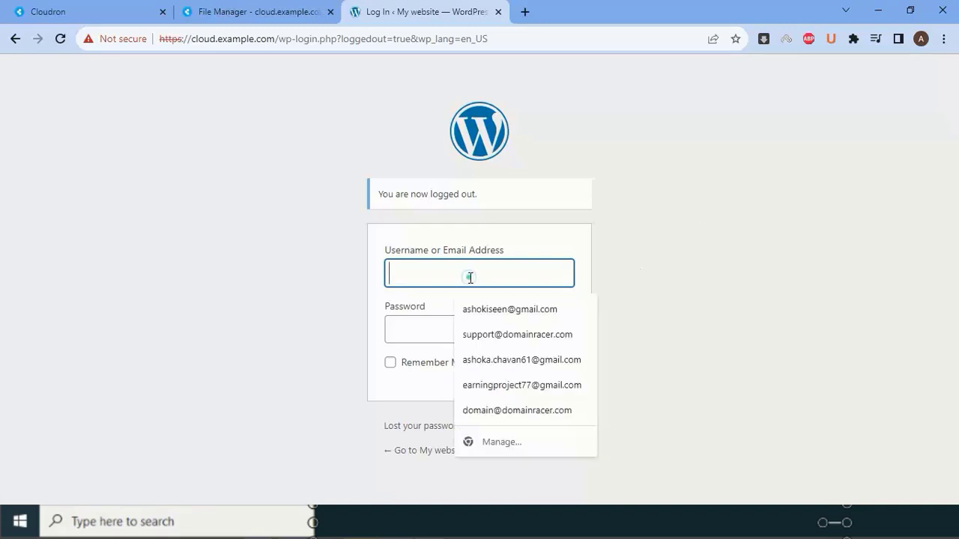
text(admin)
key(Tab)
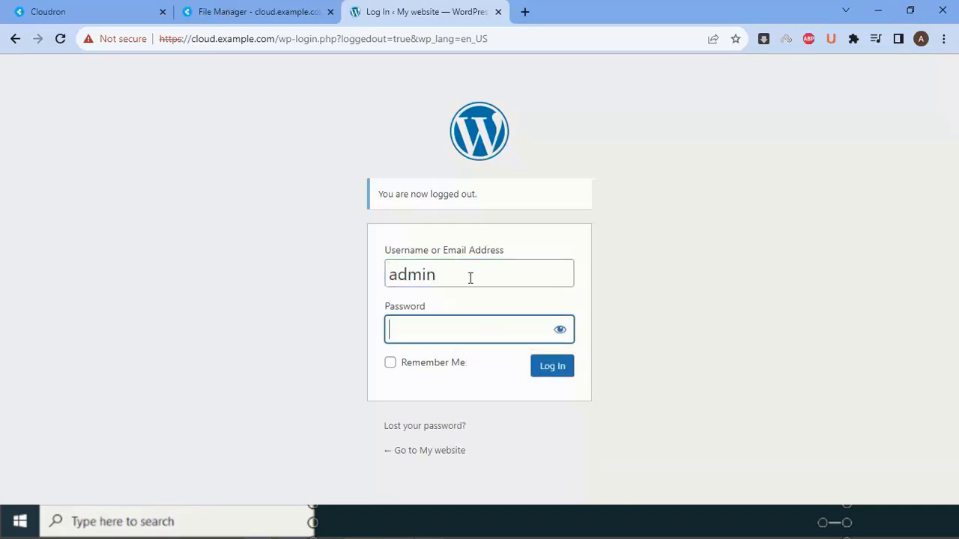
text(********)
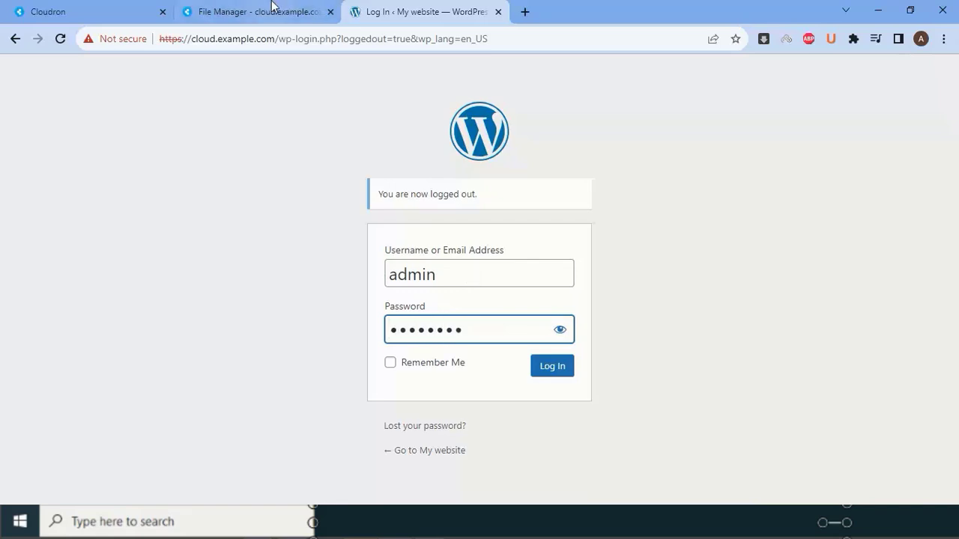
- Check WordPress's default credentials in Cloudron's My Apps, then return to the login tab
click(272, 9)
click(127, 9)
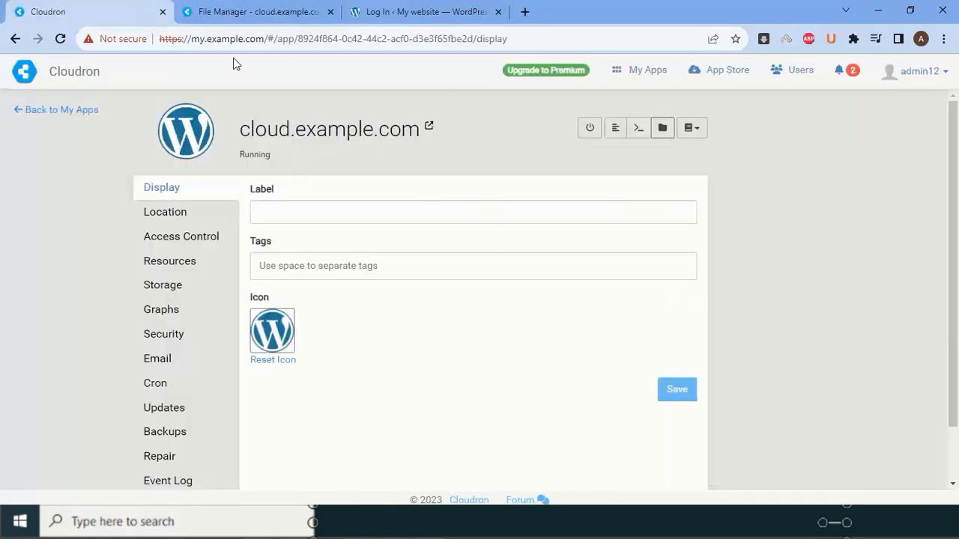
click(640, 69)
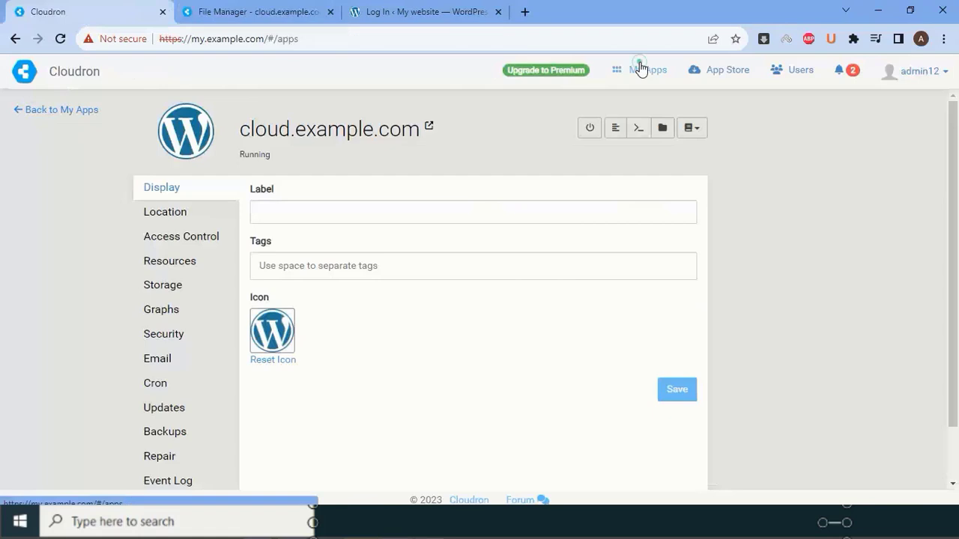
mouse_move(278, 176)
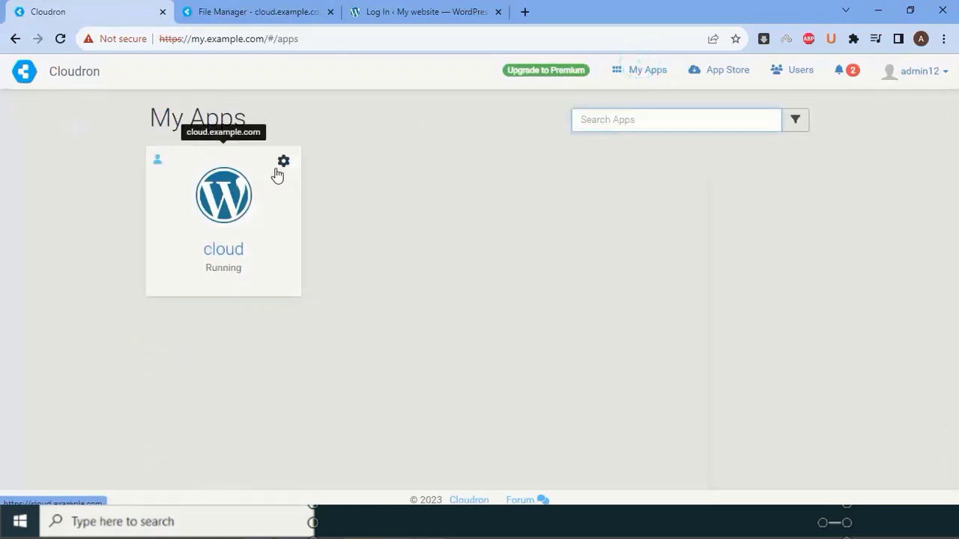
click(208, 210)
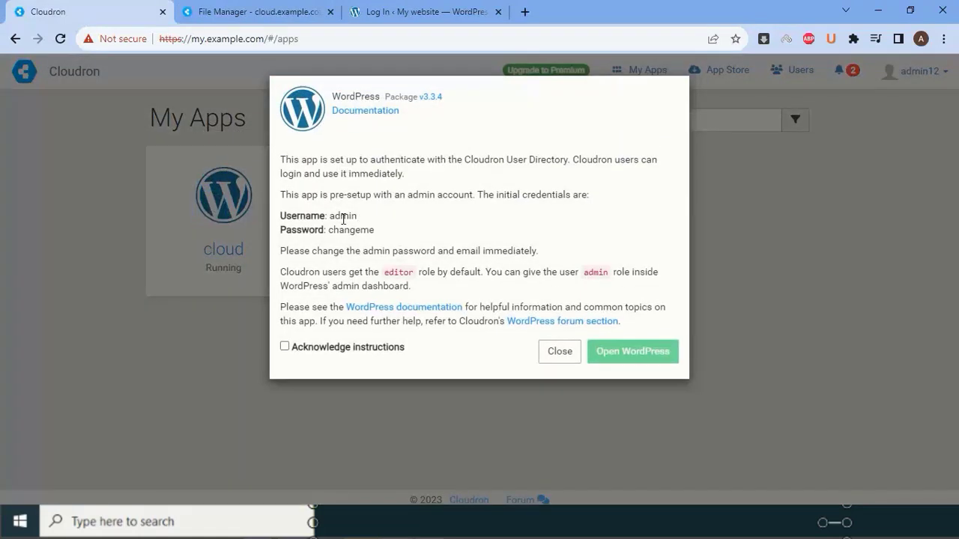
click(435, 7)
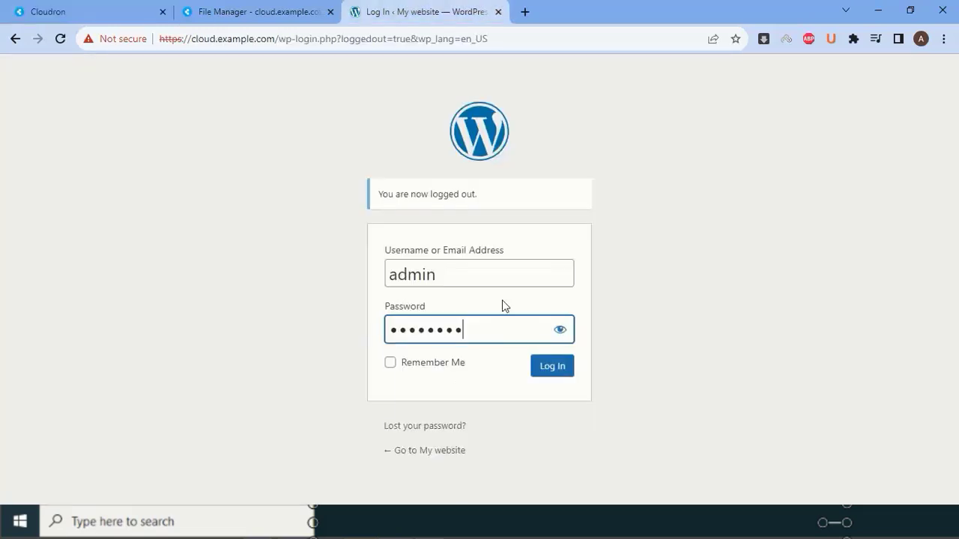
- Sign in and open the admin user's profile from Users > All Users
click(558, 372)
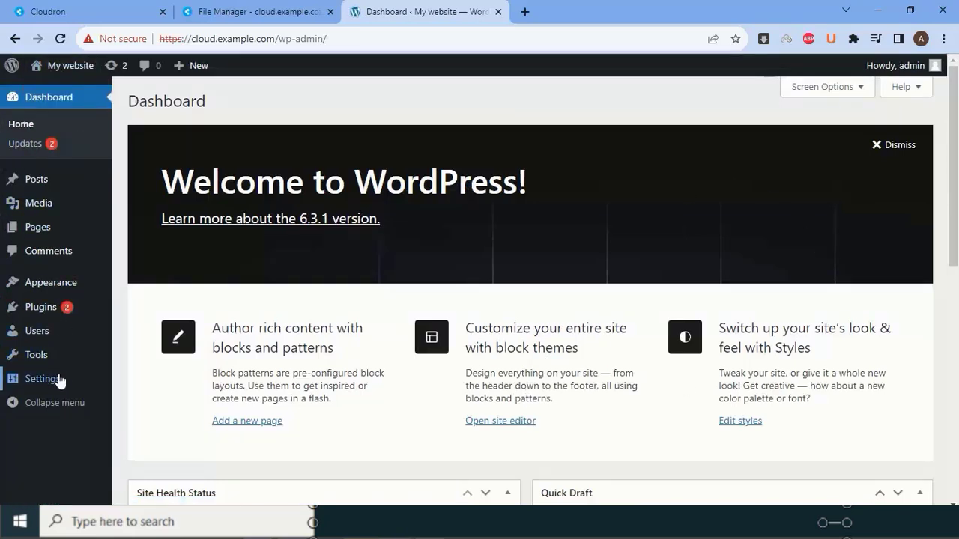
mouse_move(61, 378)
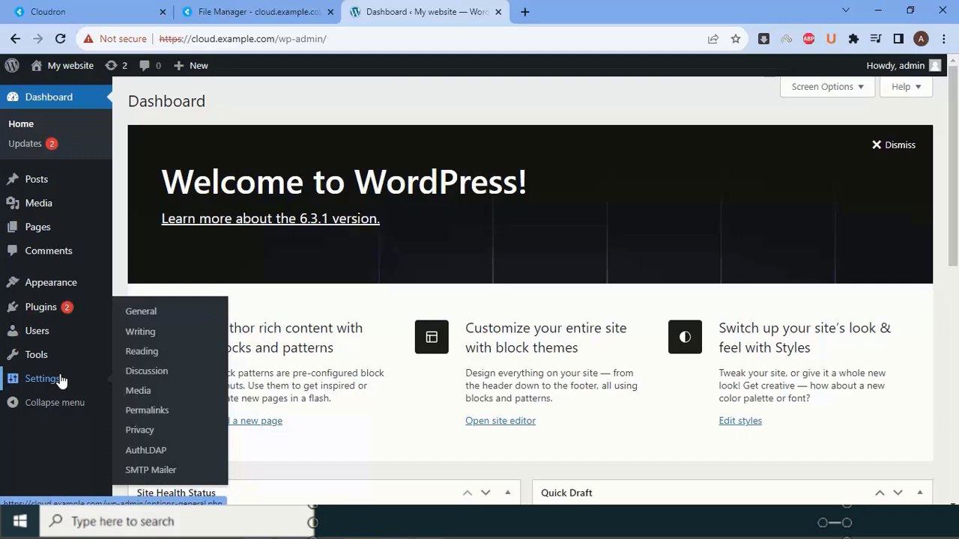
click(43, 334)
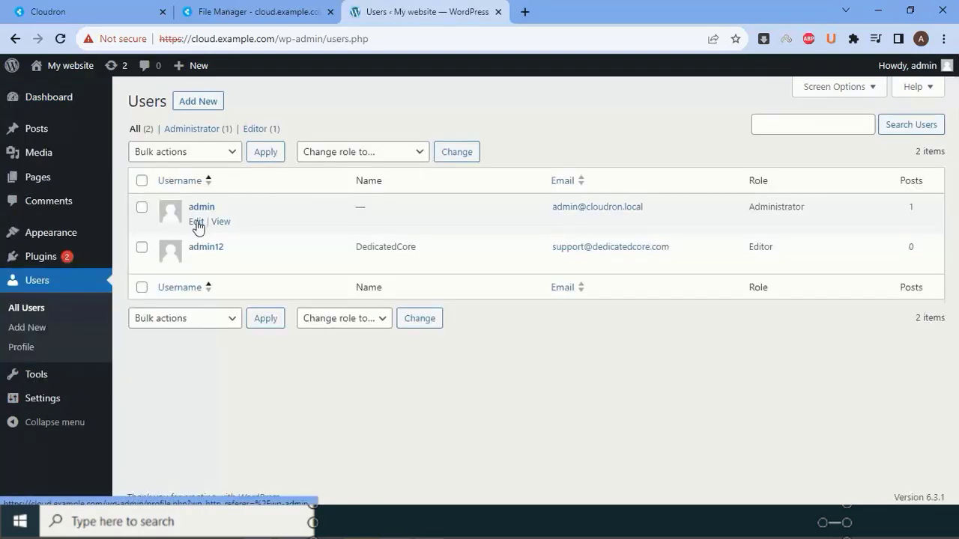
click(197, 222)
- Review the admin profile fields, including the public display name choices
drag(356, 368, 249, 374)
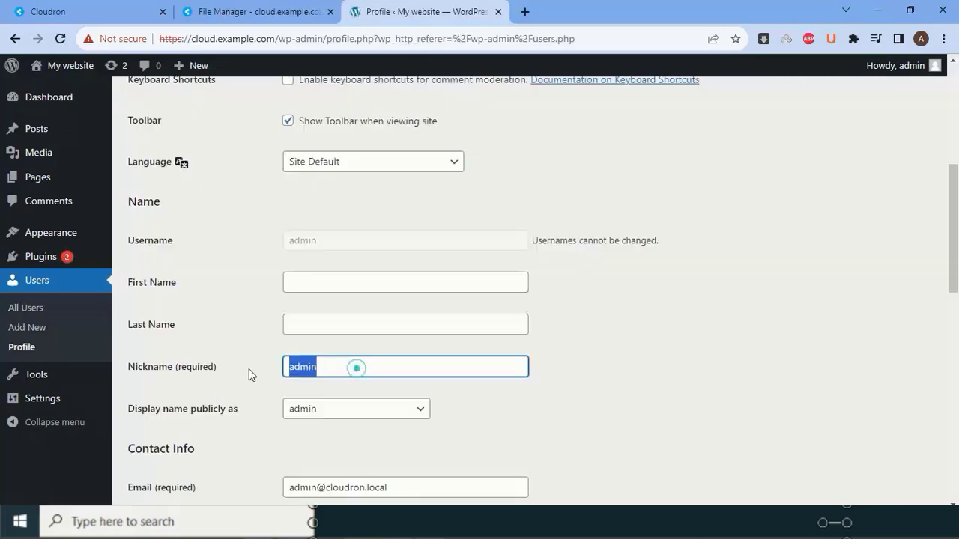
click(354, 411)
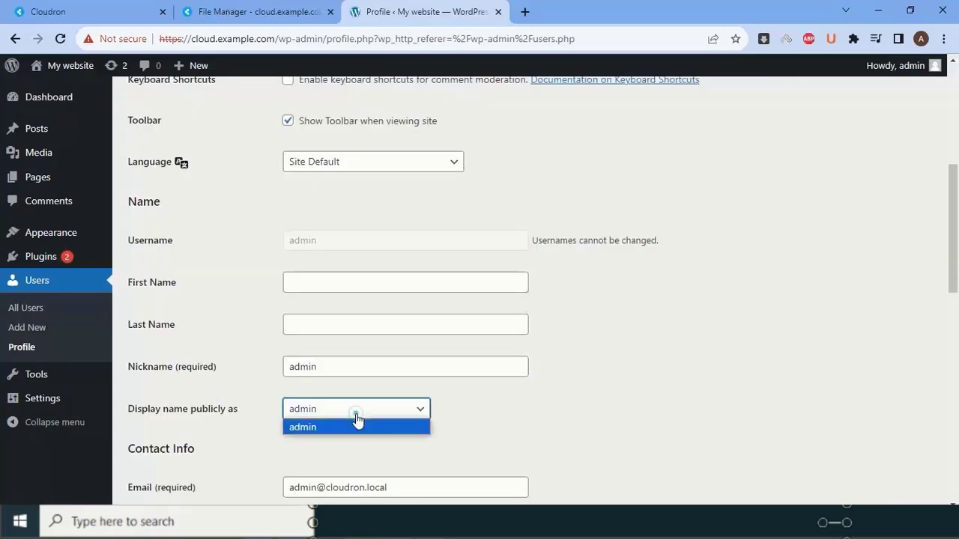
scroll(341, 389, down, 5)
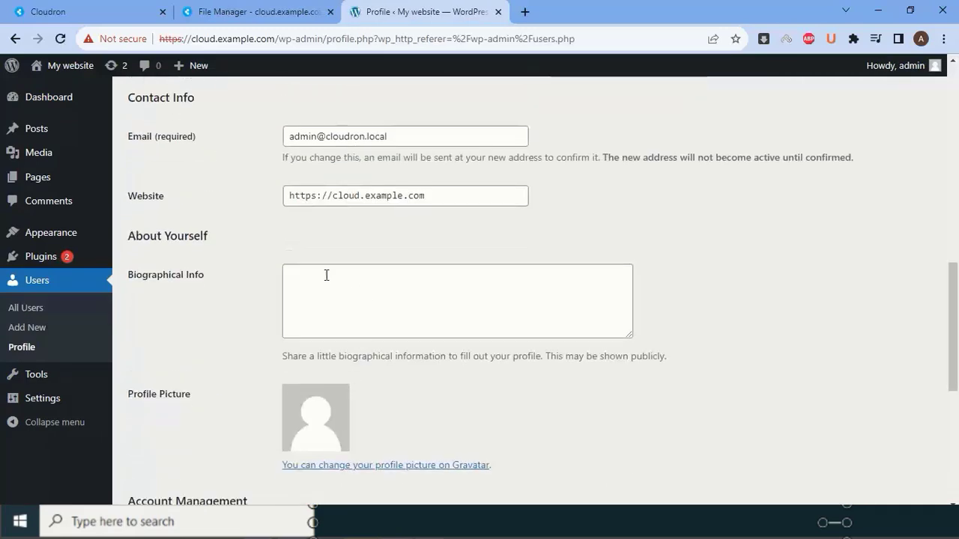
scroll(325, 274, down, 3)
scroll(389, 332, down, 2)
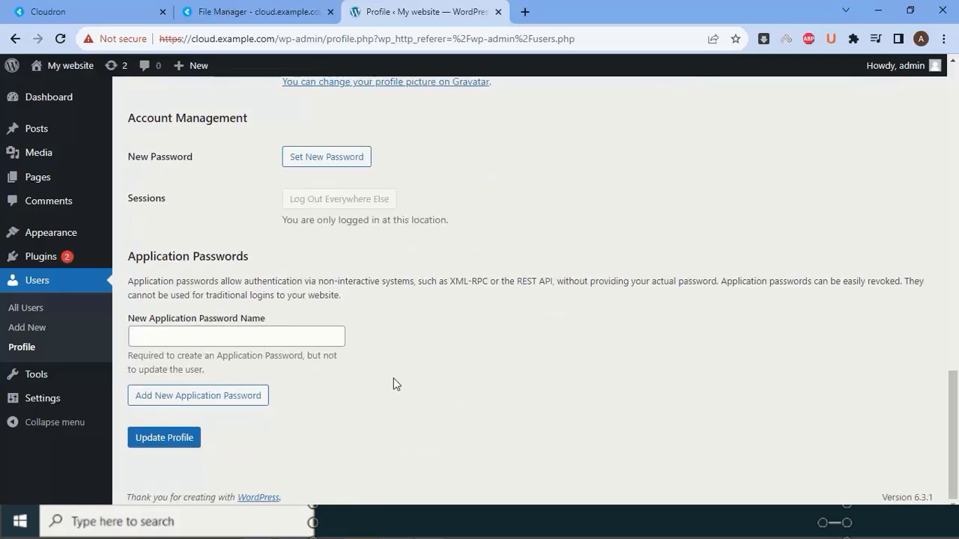
scroll(392, 385, up, 9)
scroll(391, 384, up, 5)
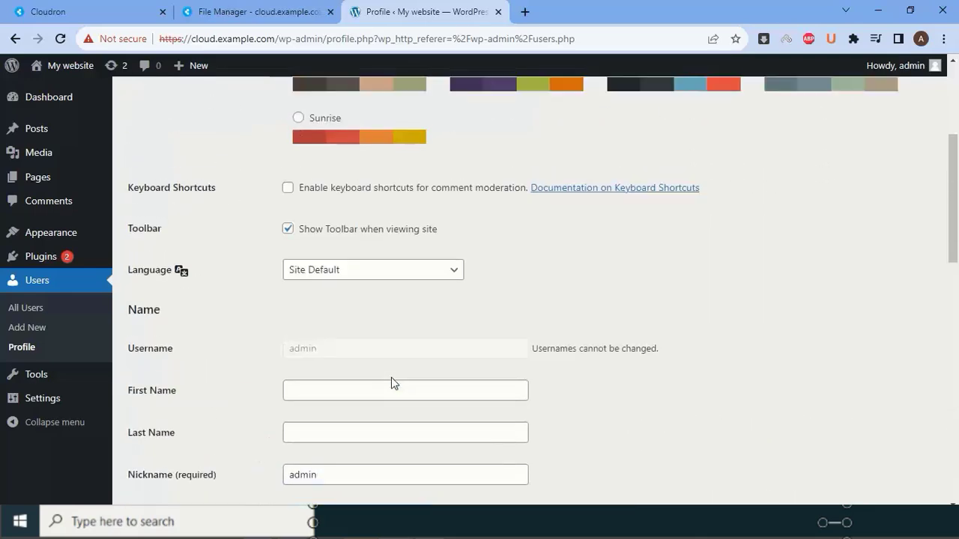